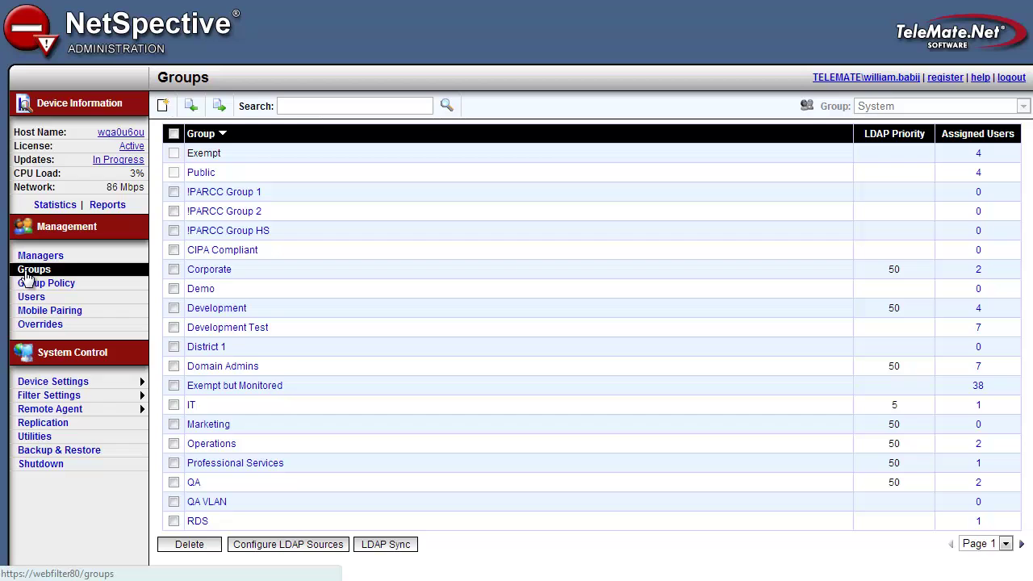
Review the TMDC LDAP source's connection settings and available LDAP types, then close it without saving
left_click(267, 546)
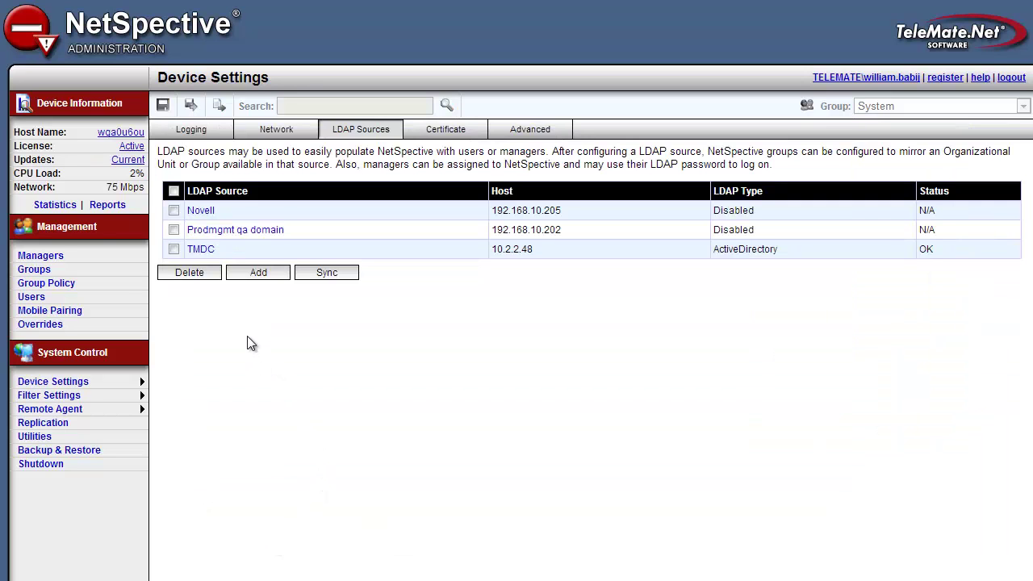
left_click(208, 251)
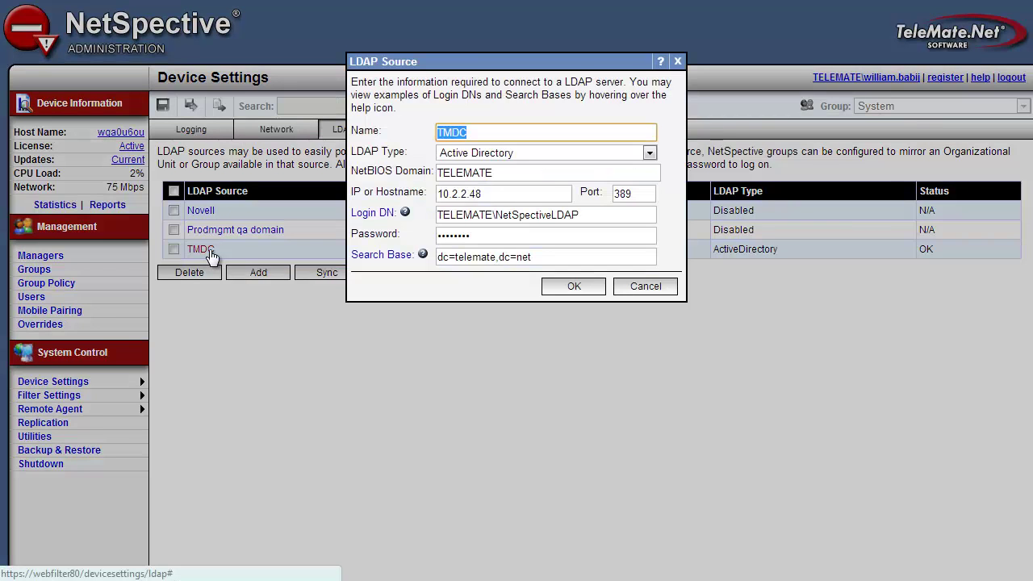
left_click(457, 155)
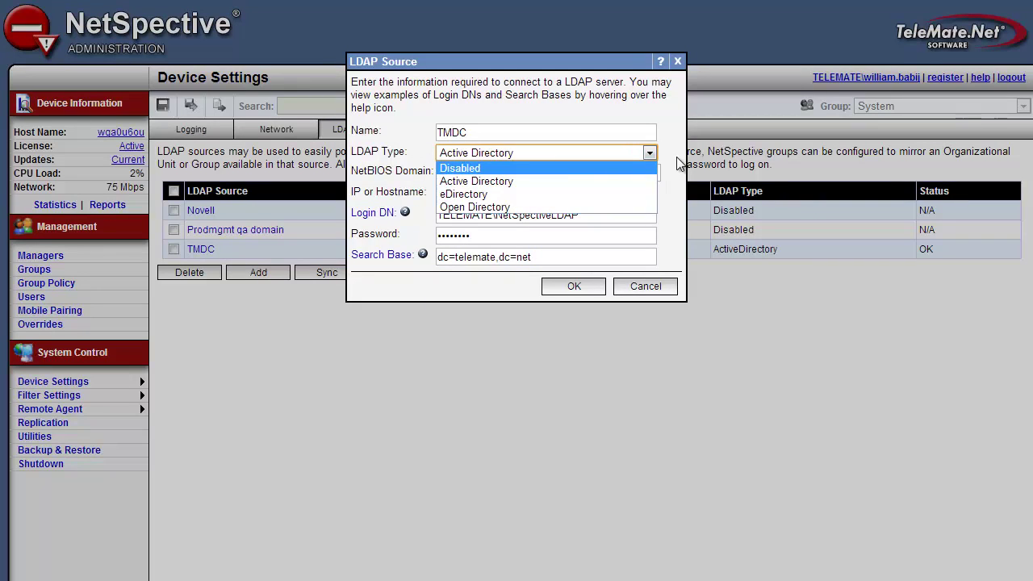
left_click(663, 185)
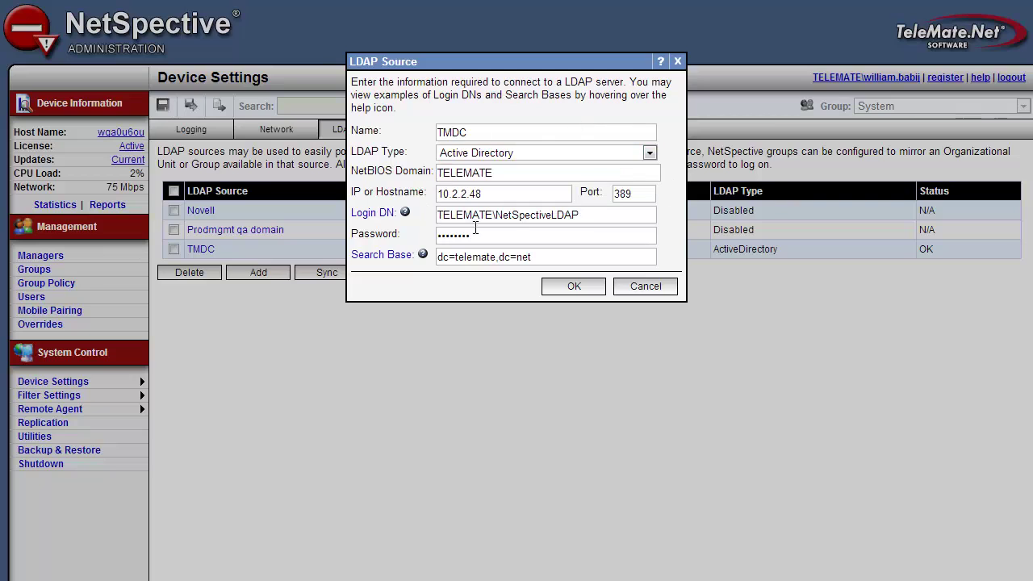
left_click(644, 286)
Try TMDC as the Demo group's LDAP source, browse its LDAP objects down to the organizational units, and discard the changes
left_click(129, 271)
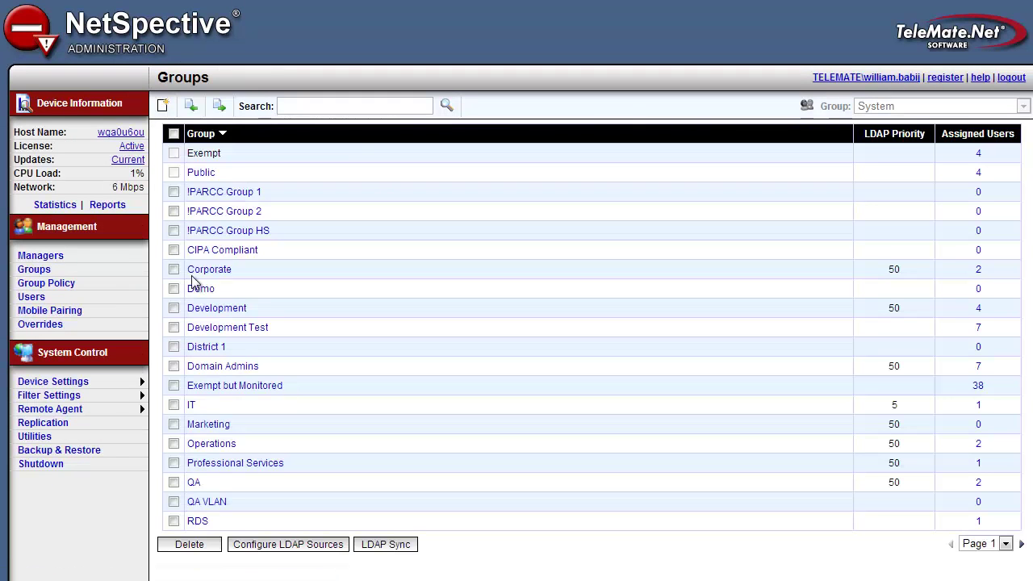
left_click(202, 289)
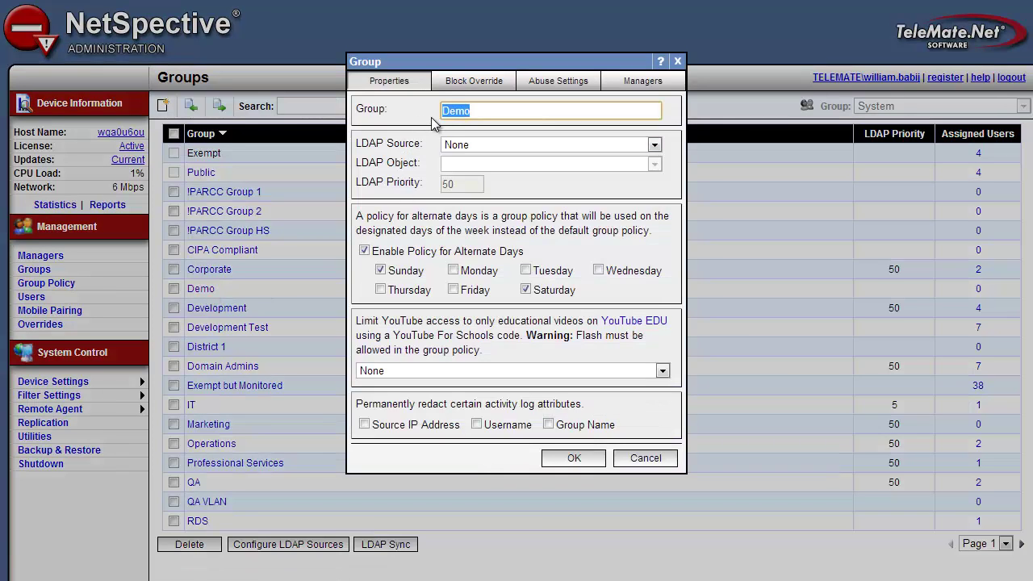
left_click(517, 148)
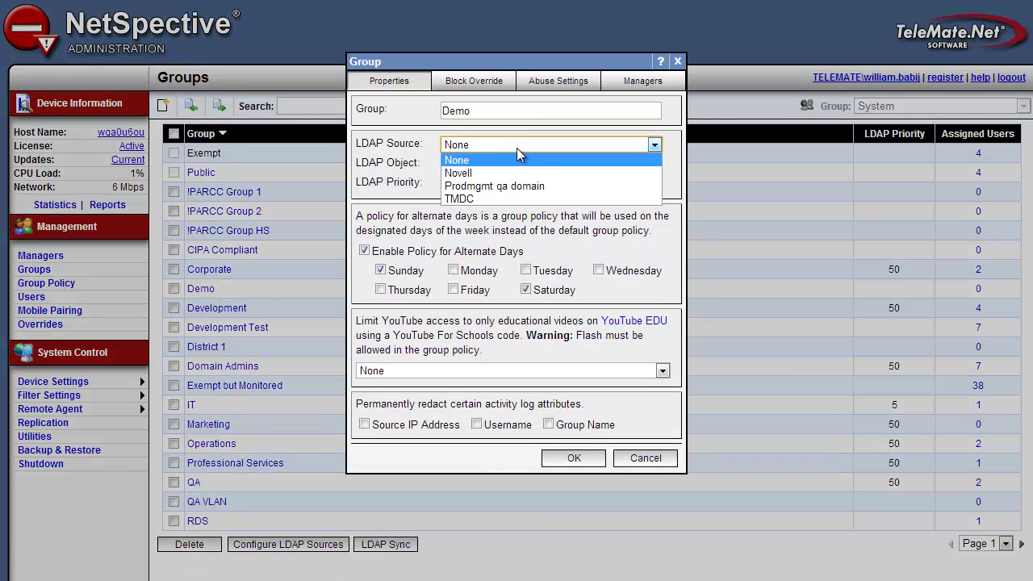
left_click(504, 199)
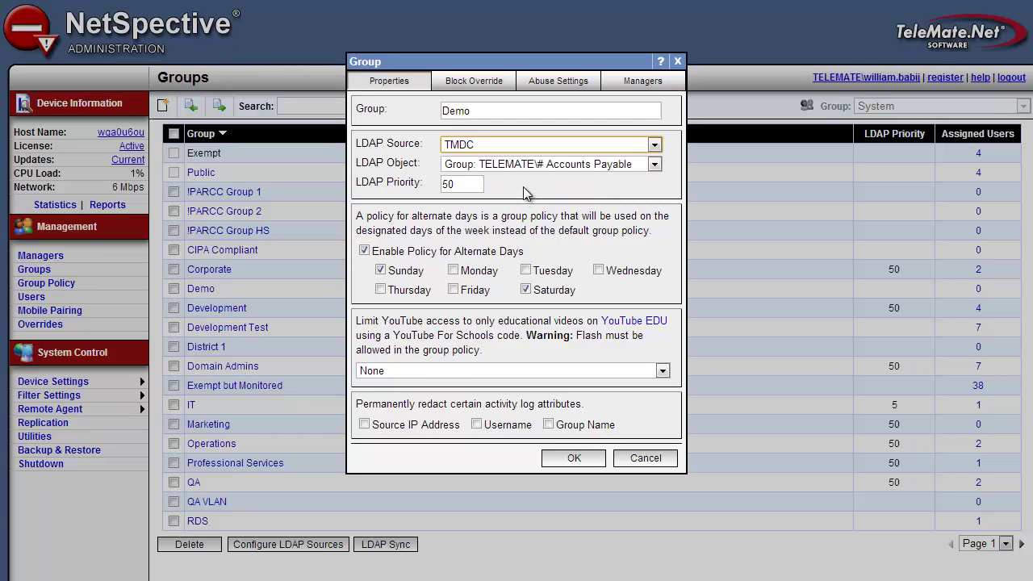
left_click(655, 164)
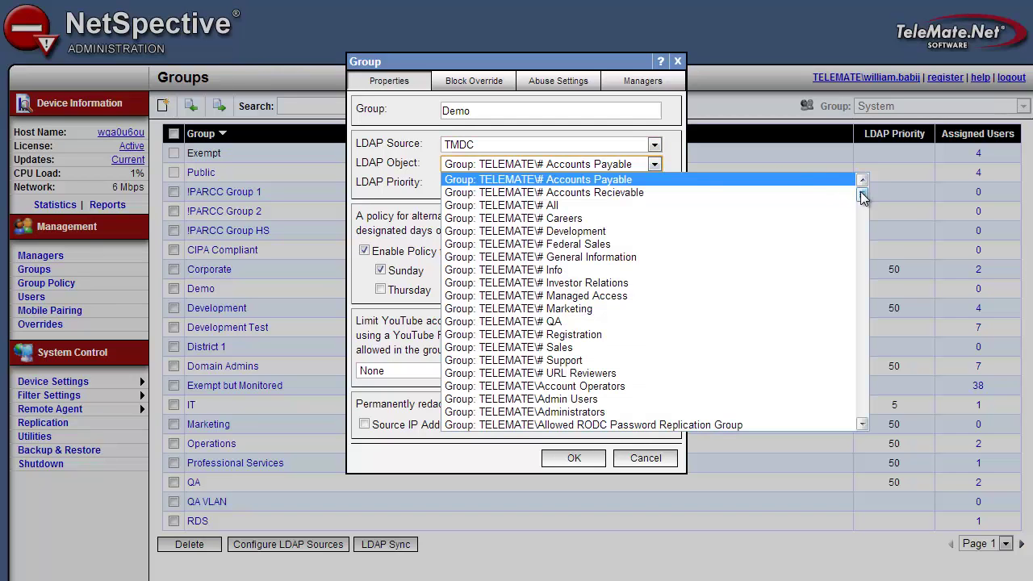
left_click_drag(860, 194, 847, 398)
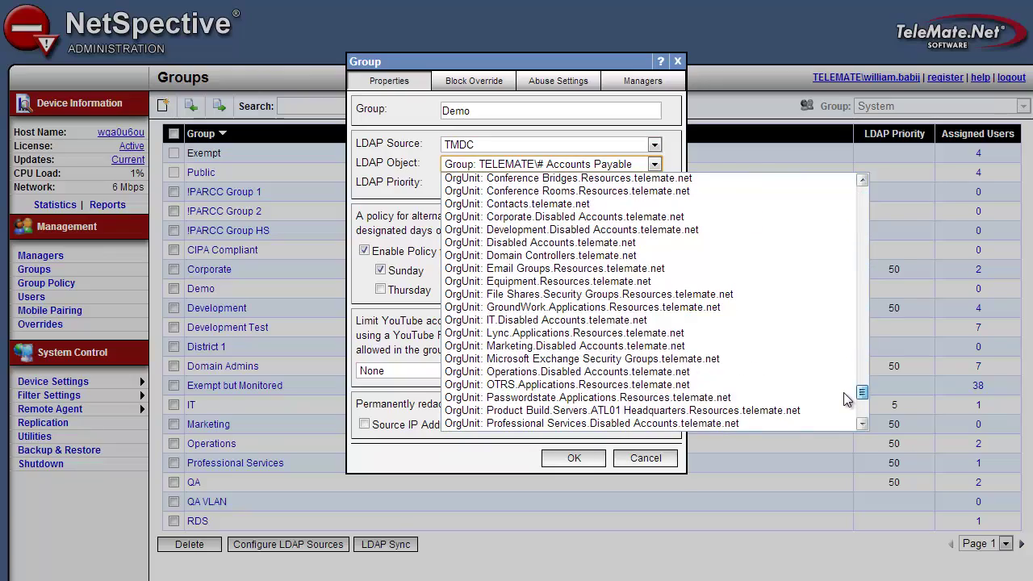
left_click(401, 206)
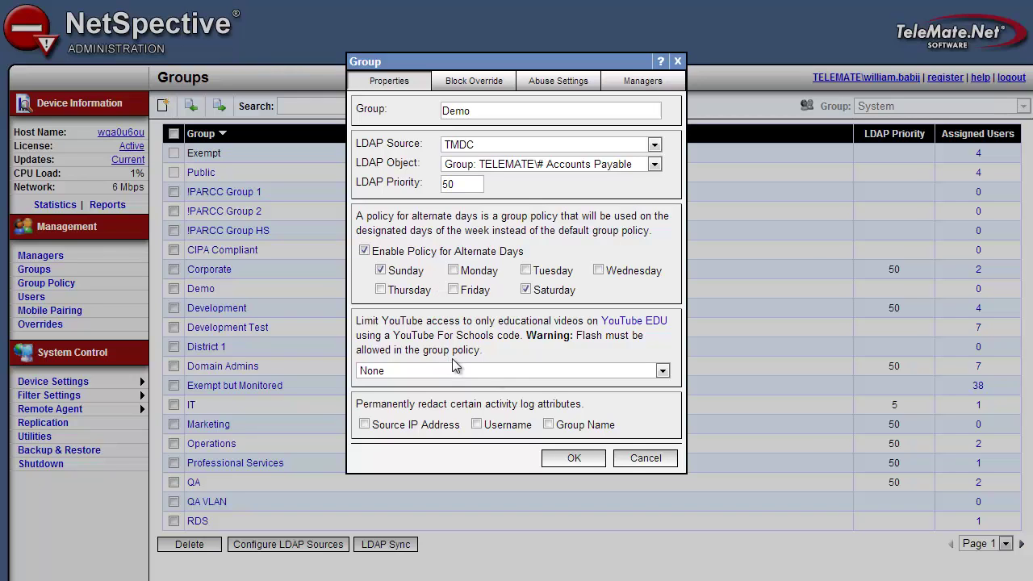
left_click(627, 458)
Review the YouTube for Schools codes in the filter settings, inspecting the NetSpective SD for Info entry without changing it
mouse_move(121, 394)
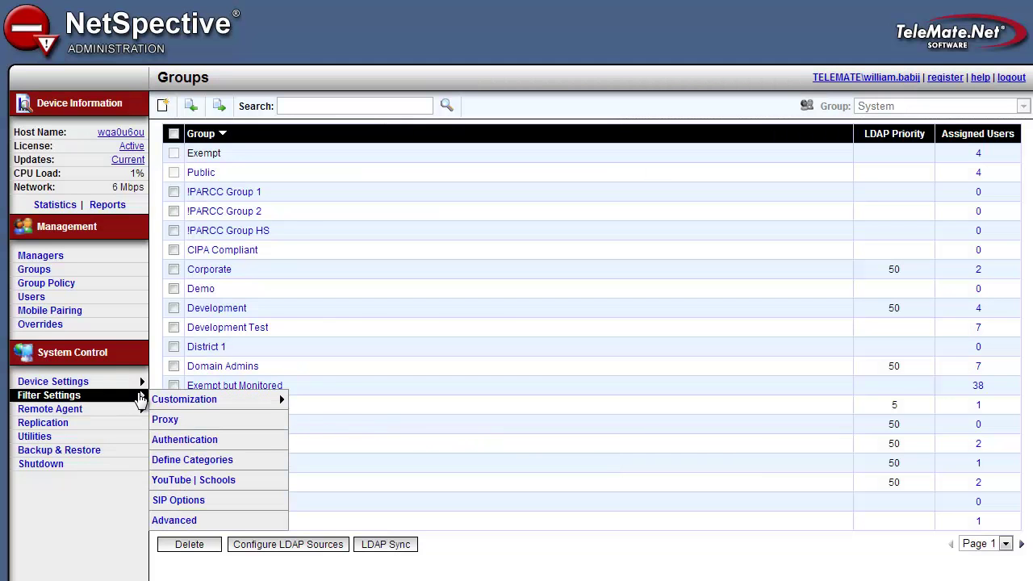
left_click(177, 479)
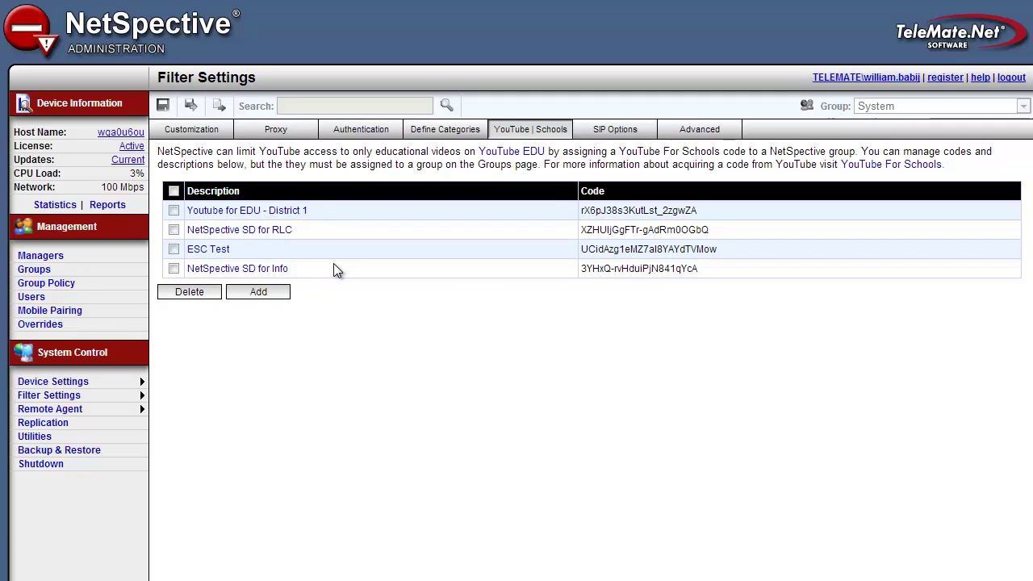
left_click(287, 269)
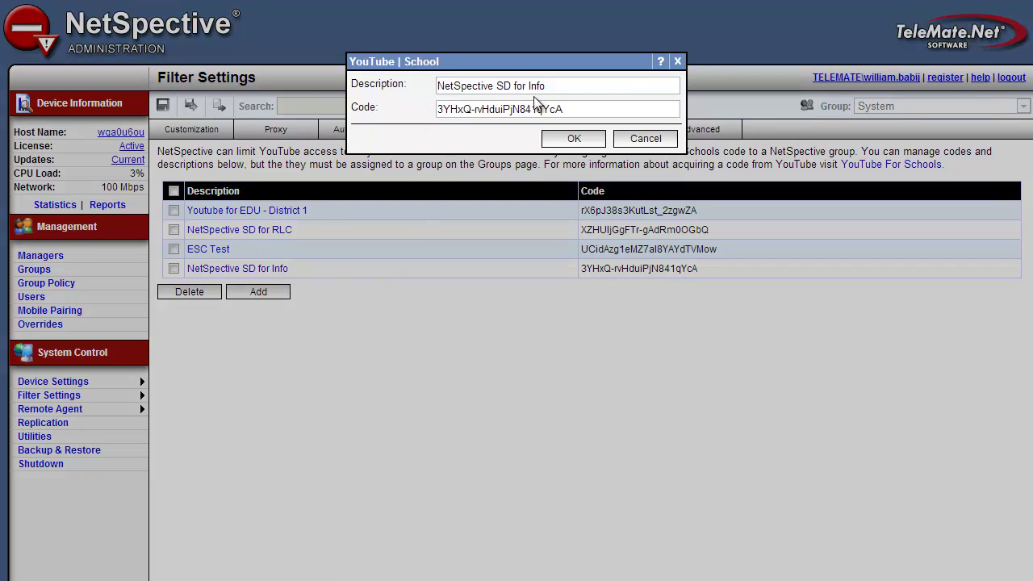
left_click(630, 141)
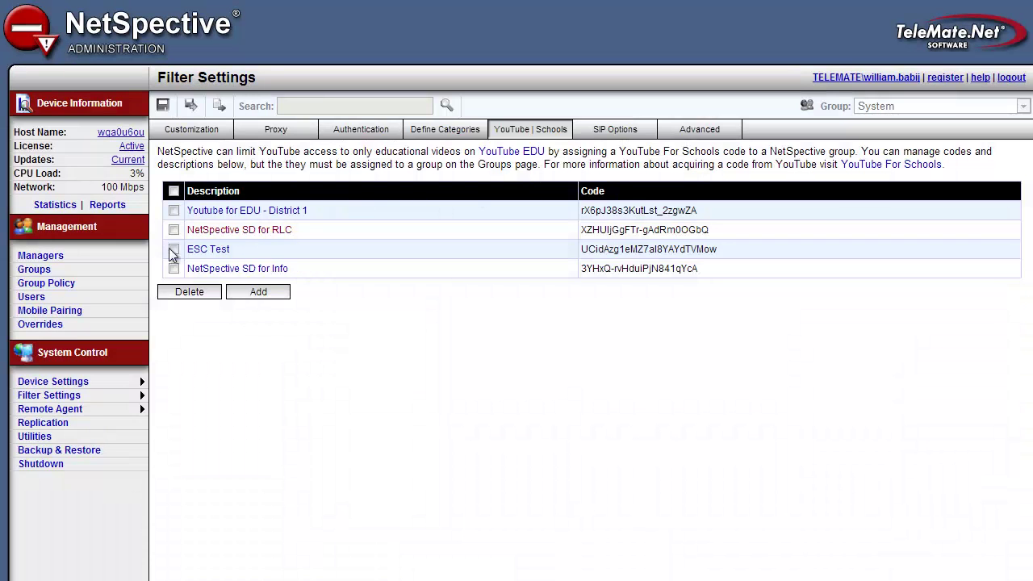
In the Demo group's properties, limit YouTube access with the NetSpective SD for RLC school code
left_click(139, 275)
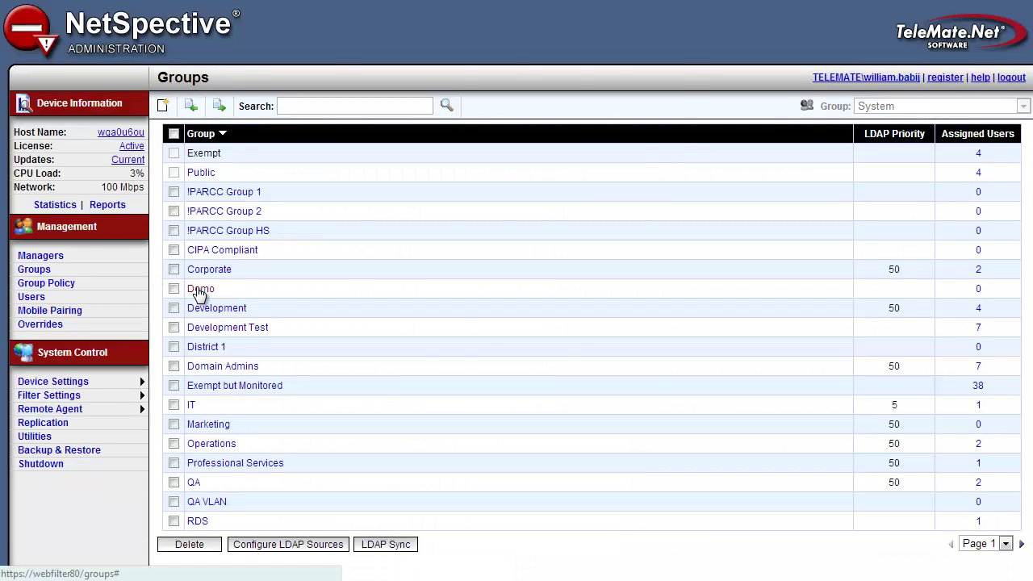
left_click(200, 291)
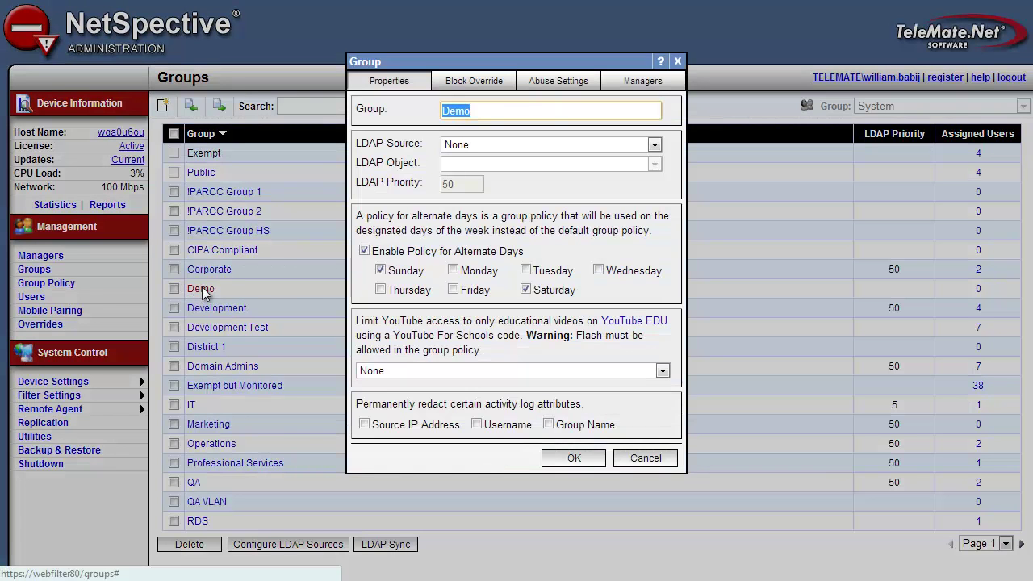
left_click(426, 371)
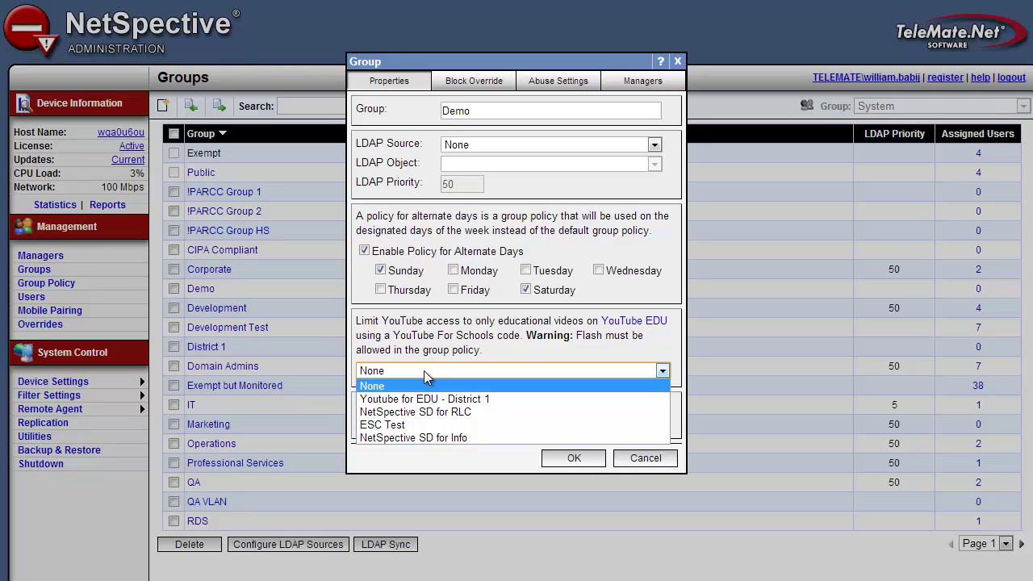
left_click(416, 411)
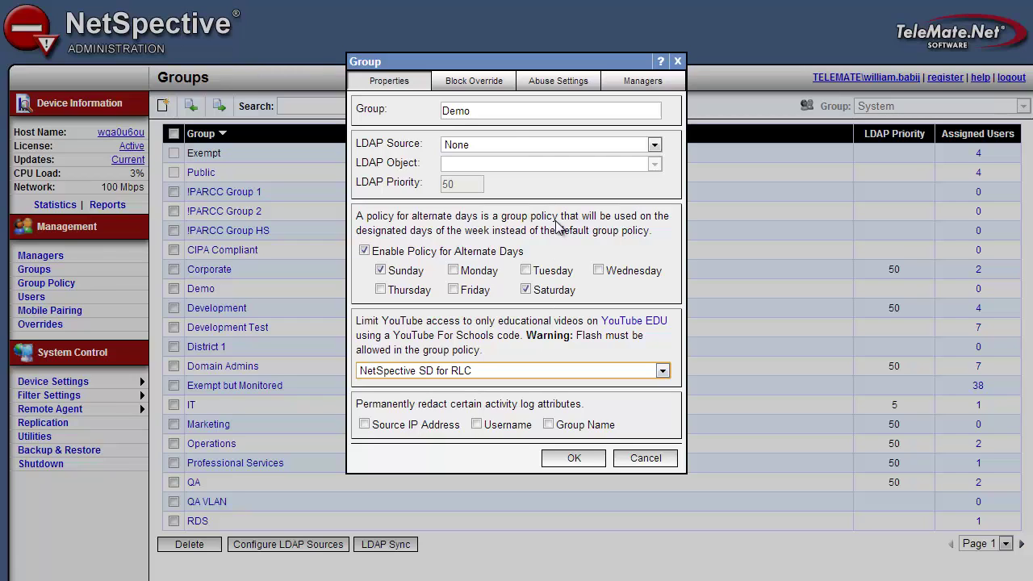
Set the Demo group's block override mode to Group Override and review the duration choices and authentication options
left_click(476, 83)
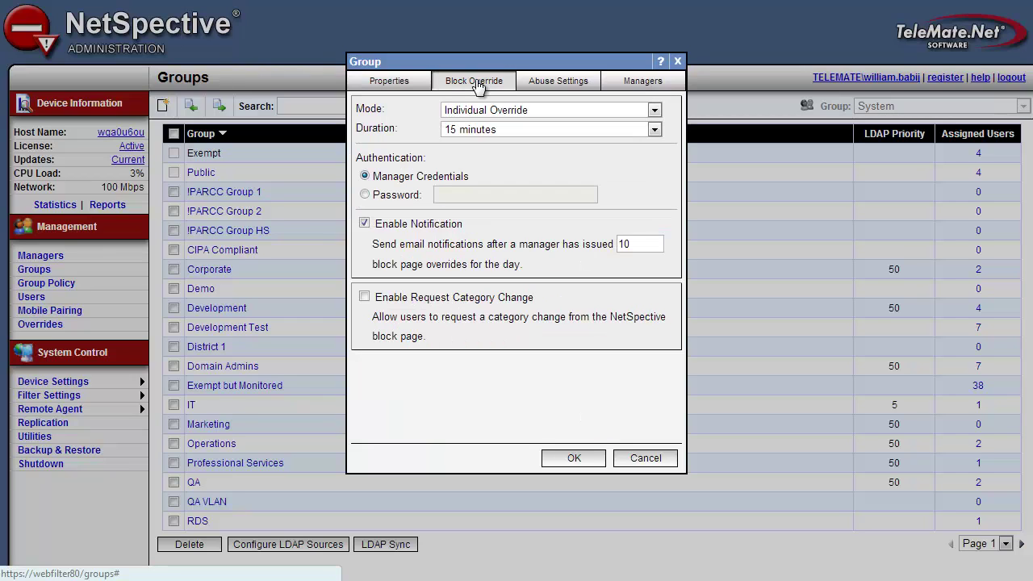
left_click(523, 114)
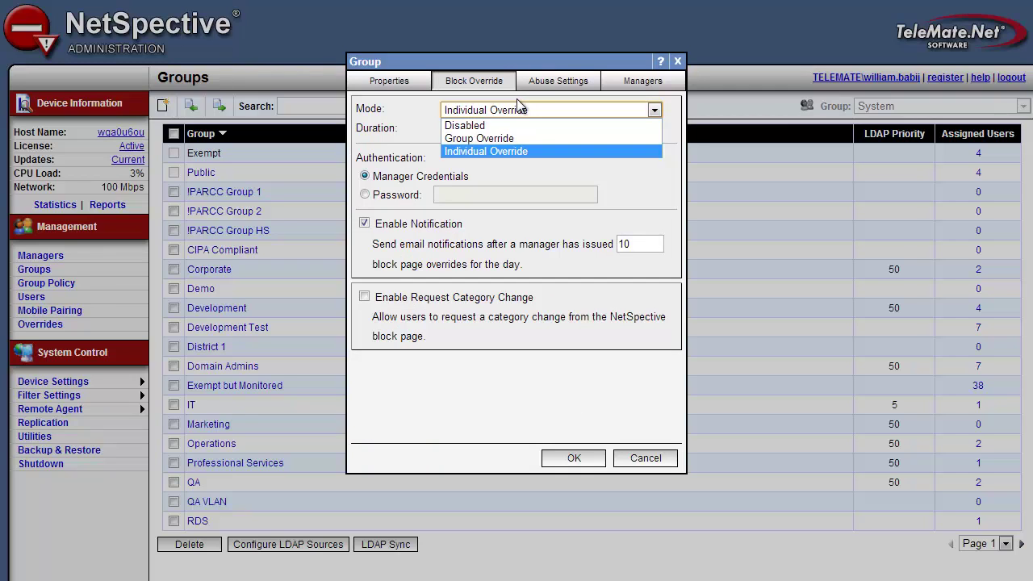
left_click(529, 138)
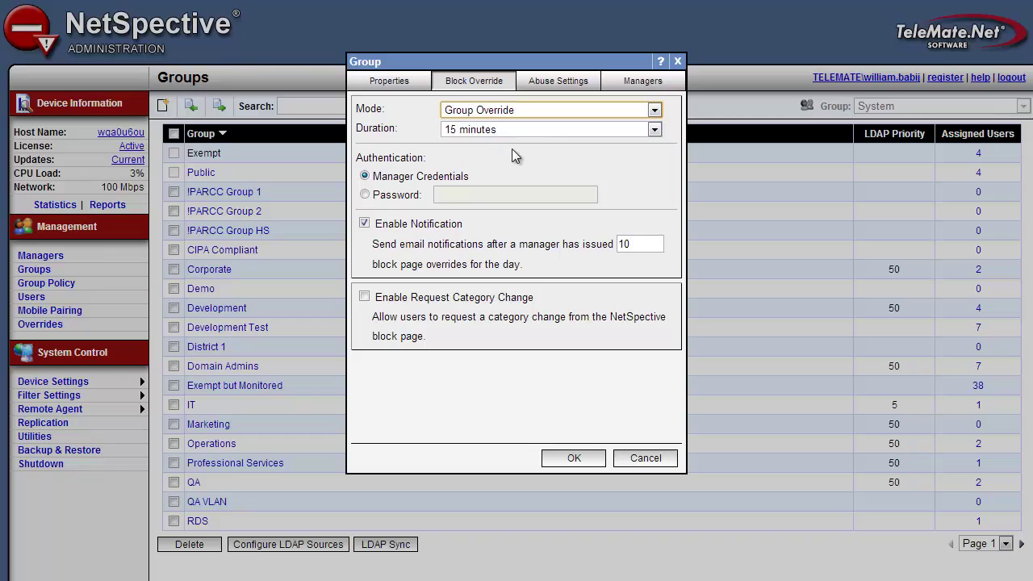
left_click(612, 134)
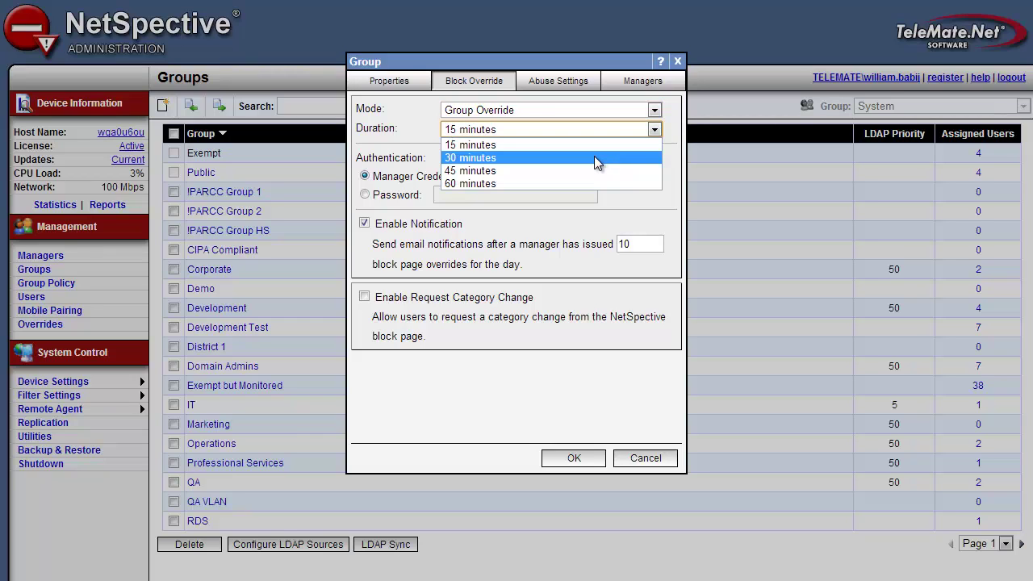
left_click(428, 176)
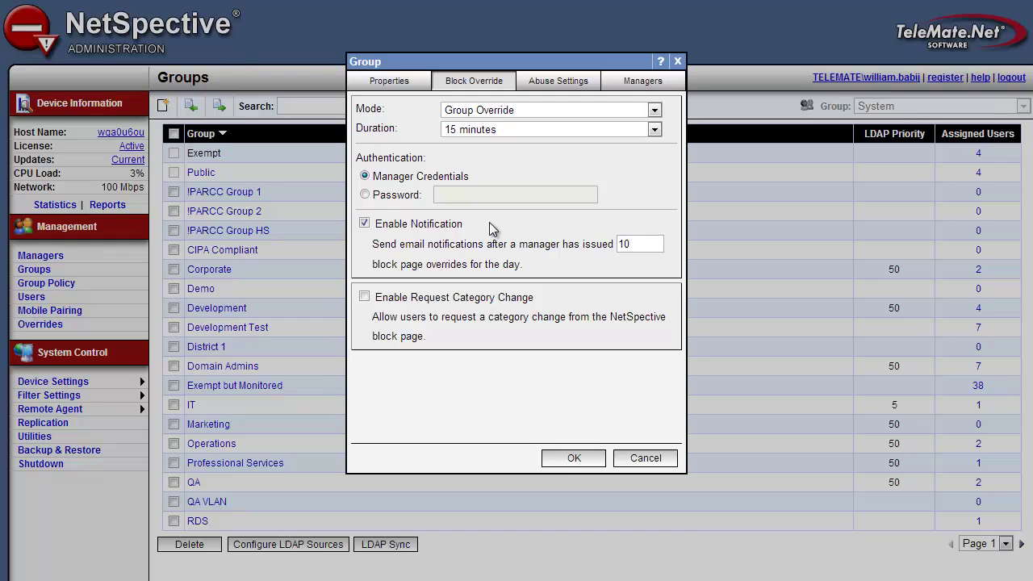
key("Down")
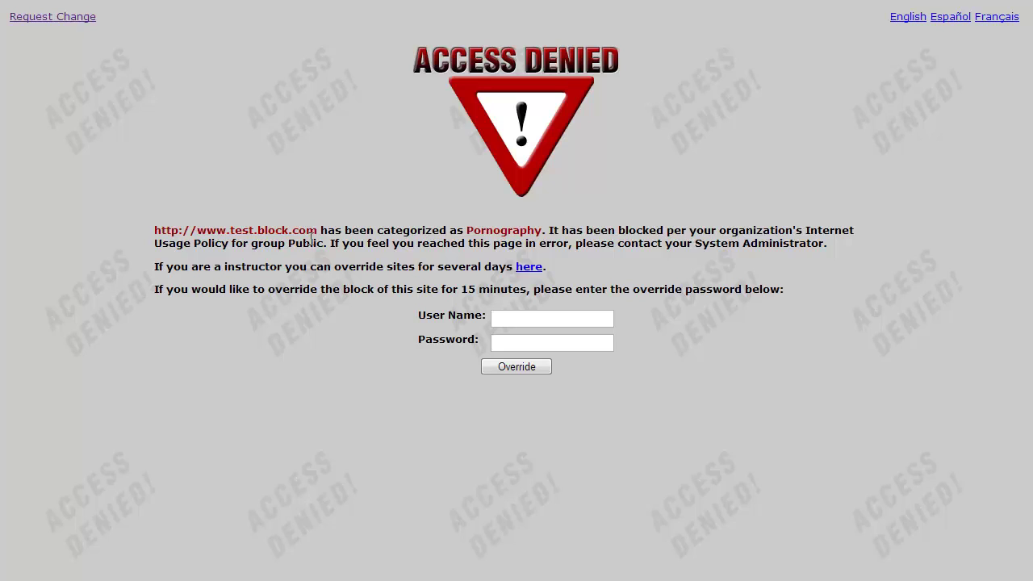
Open the category change request form from the Access Denied page and look through the categories offered
left_click(83, 22)
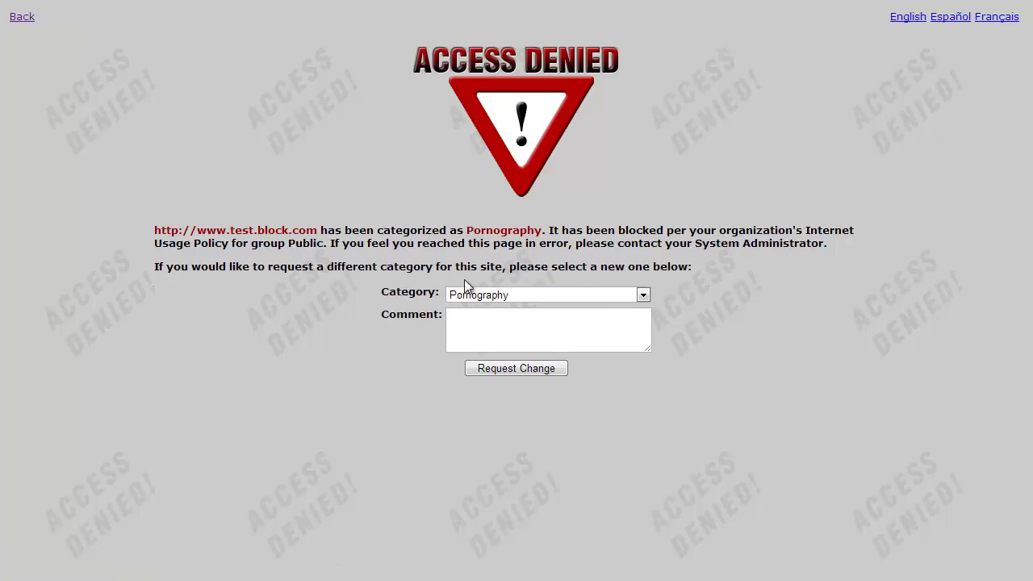
left_click(580, 294)
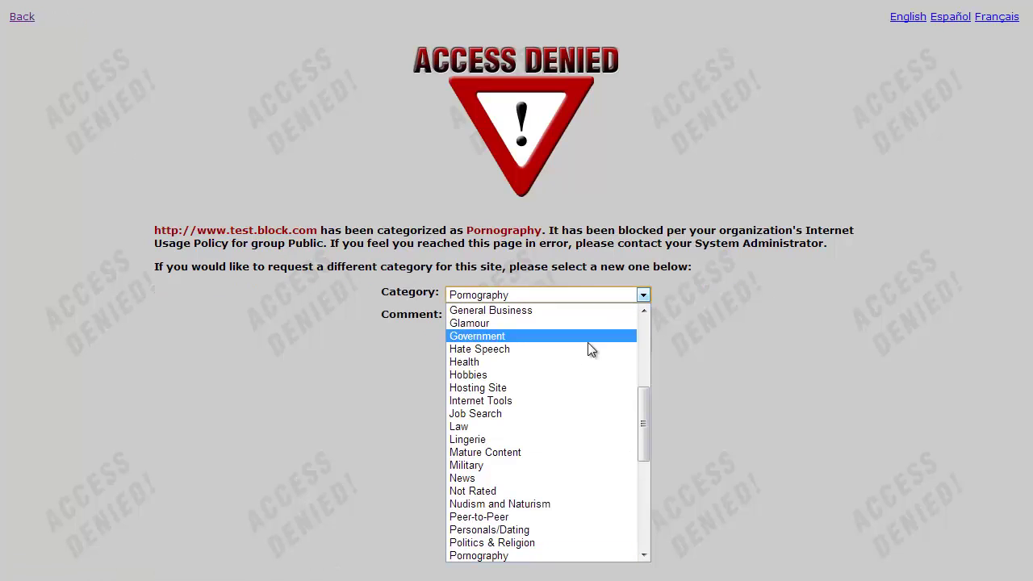
left_click(555, 390)
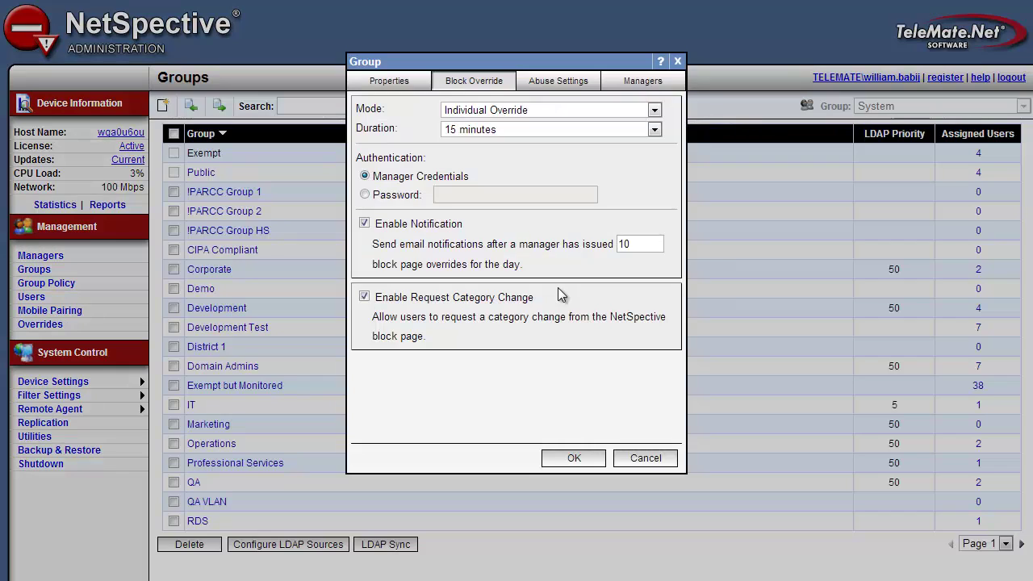
Open the Demo group's abuse settings and read through the Internet Acceptable Usage Policy page
left_click(560, 85)
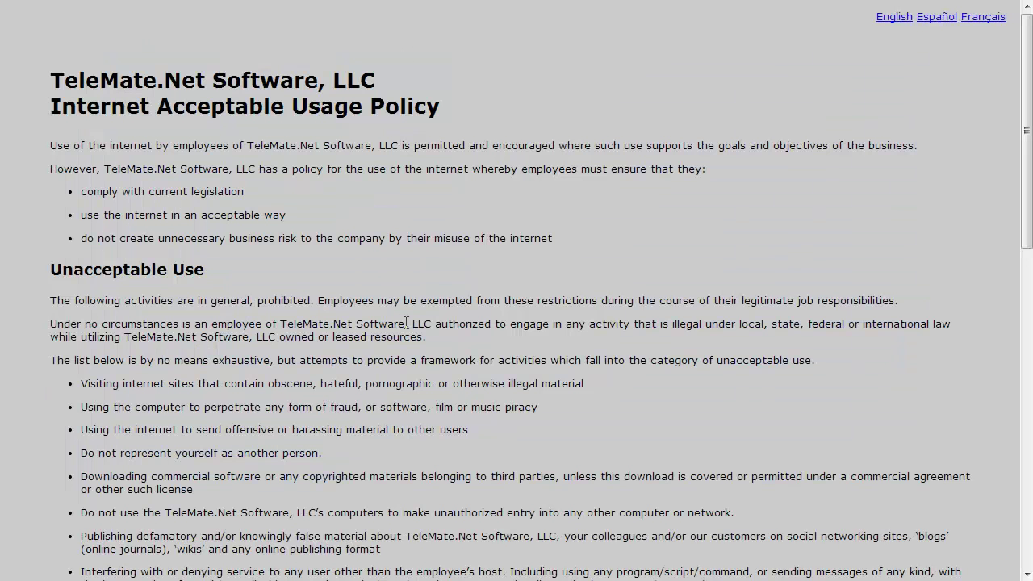
scroll(405, 322, "down", 10)
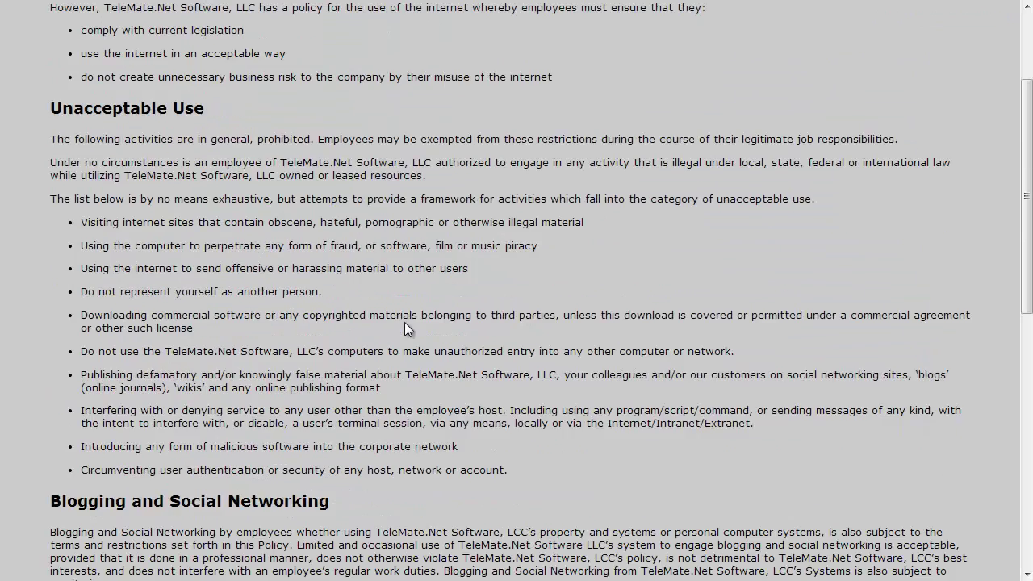
scroll(406, 324, "down", 5)
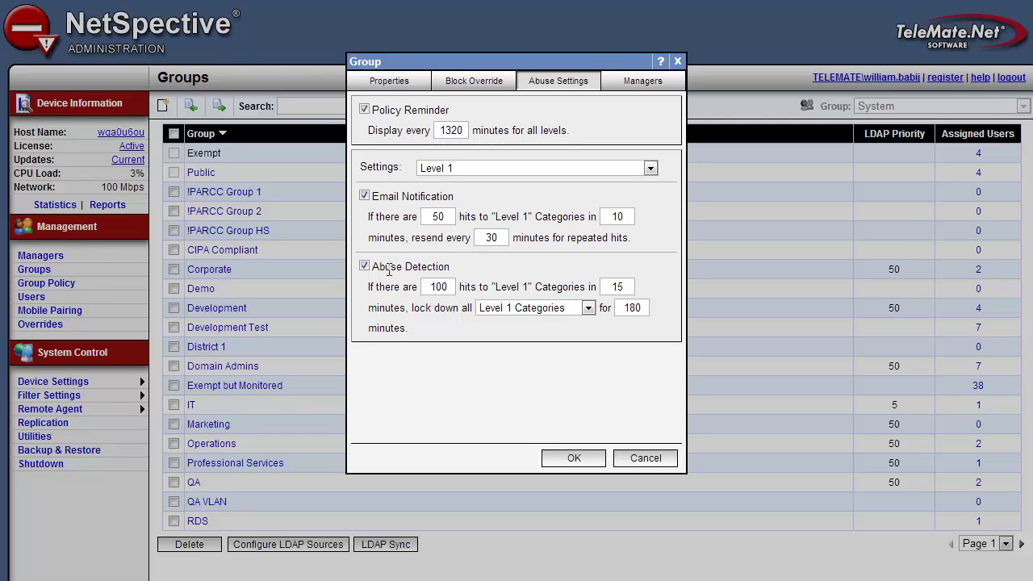
Review the lockdown scope choices for Level 1 abuse detection and close the Demo group without saving
left_click(523, 311)
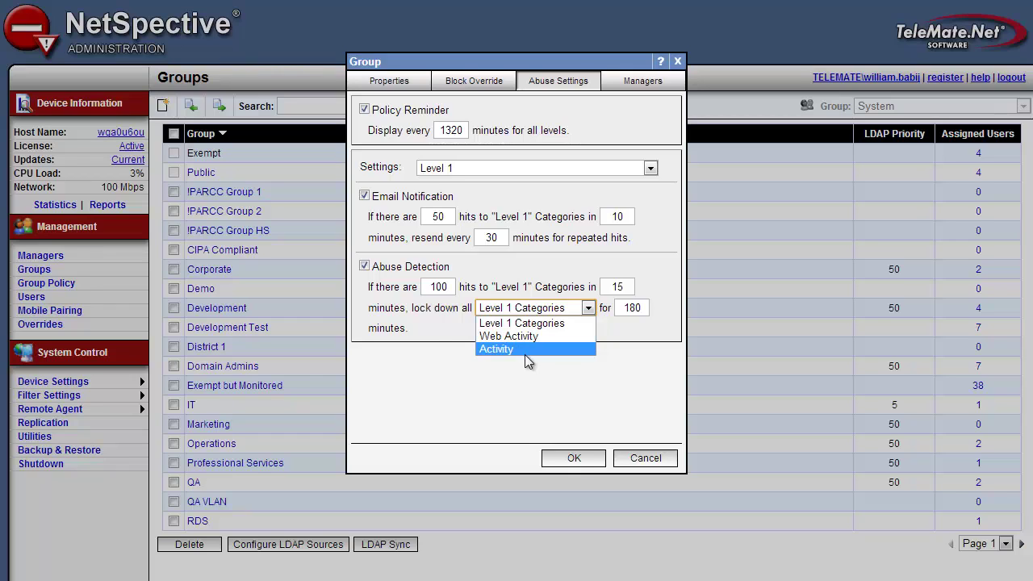
left_click(442, 332)
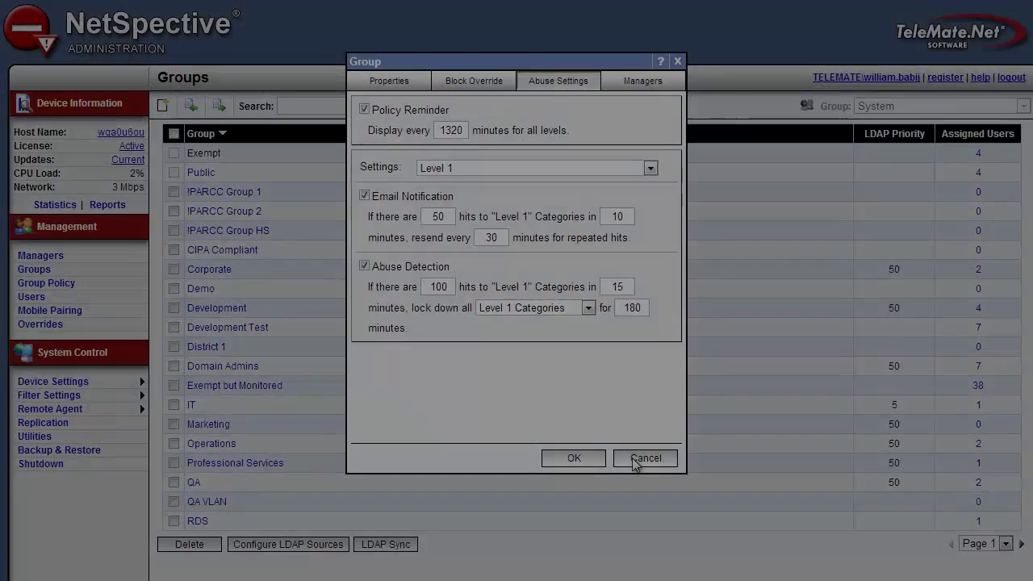
left_click(638, 461)
Open a blank new user form from the Users page and review the groups available for assignment
left_click(121, 298)
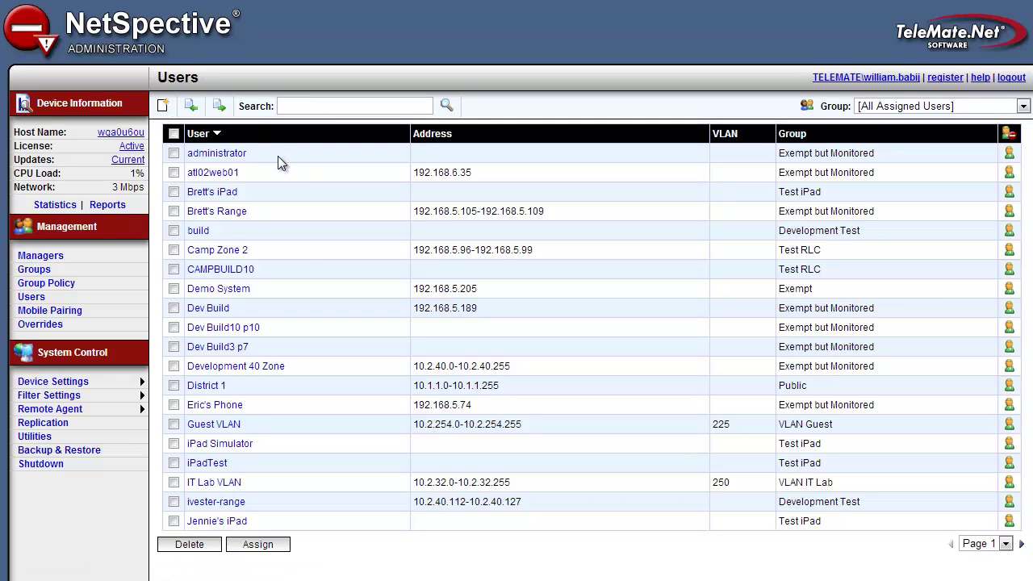
left_click(162, 106)
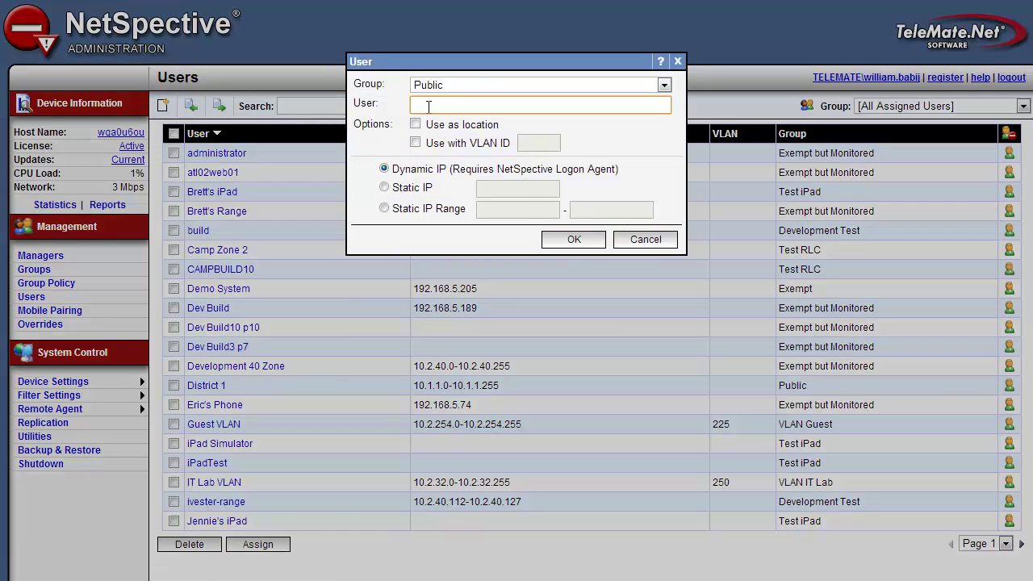
left_click(454, 88)
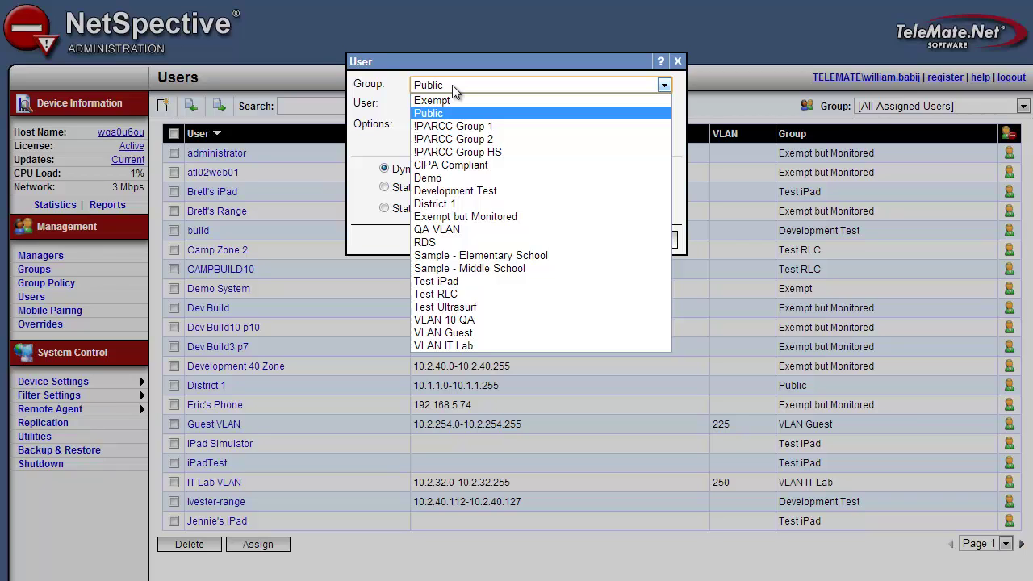
left_click(397, 103)
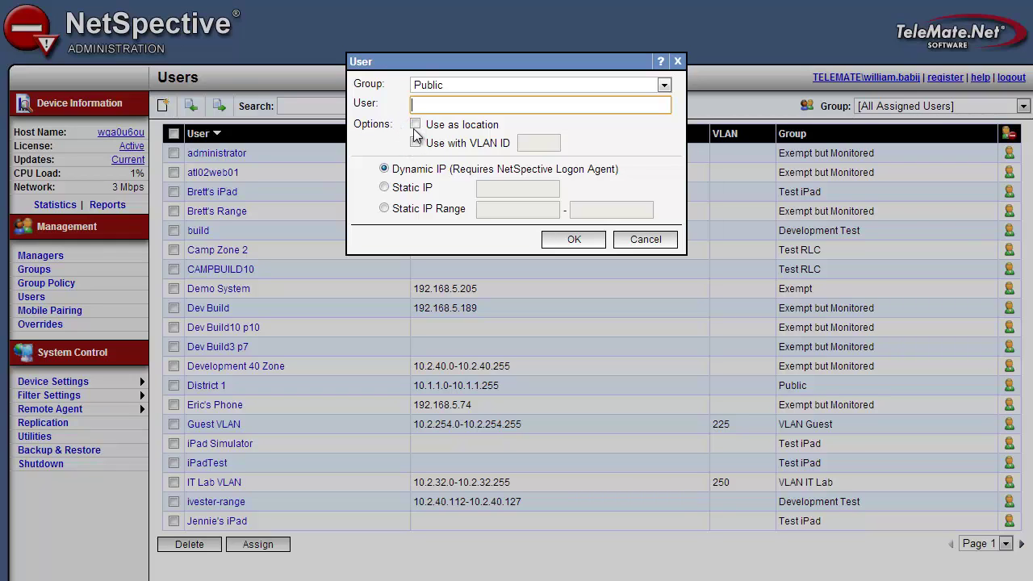
Try the new user's location, VLAN ID and static IP range options and close the form without saving
left_click(415, 125)
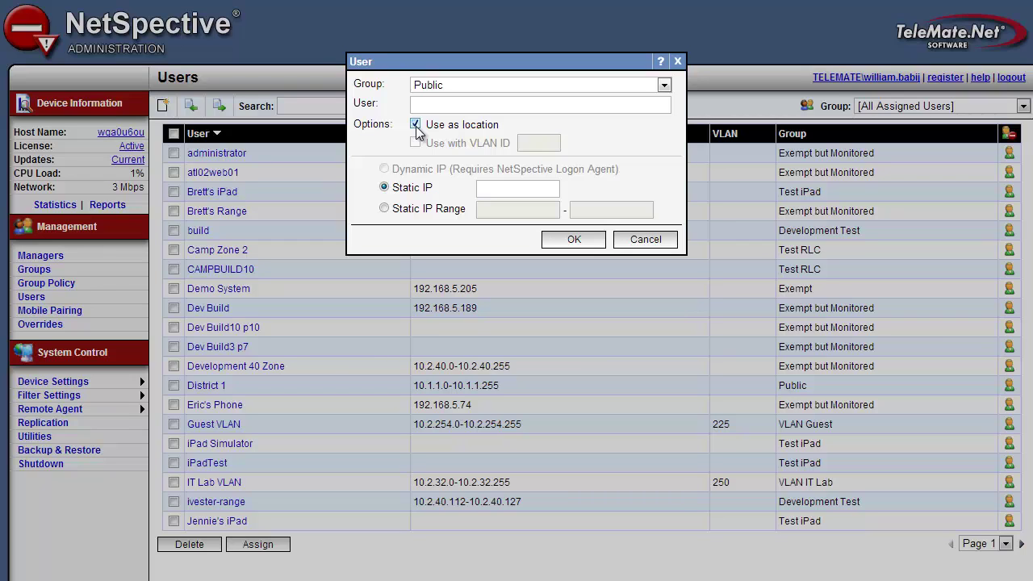
left_click(415, 126)
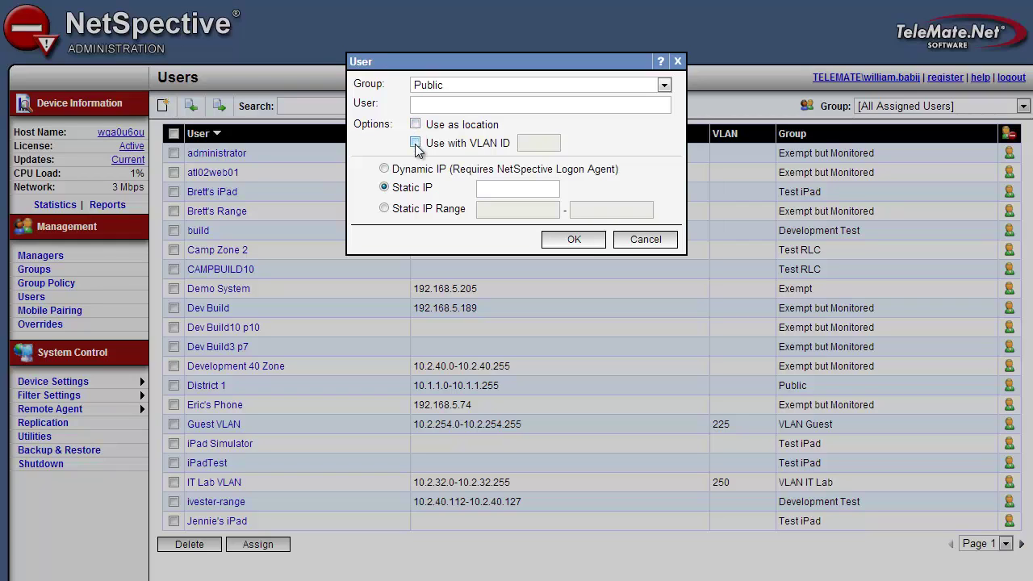
left_click(416, 144)
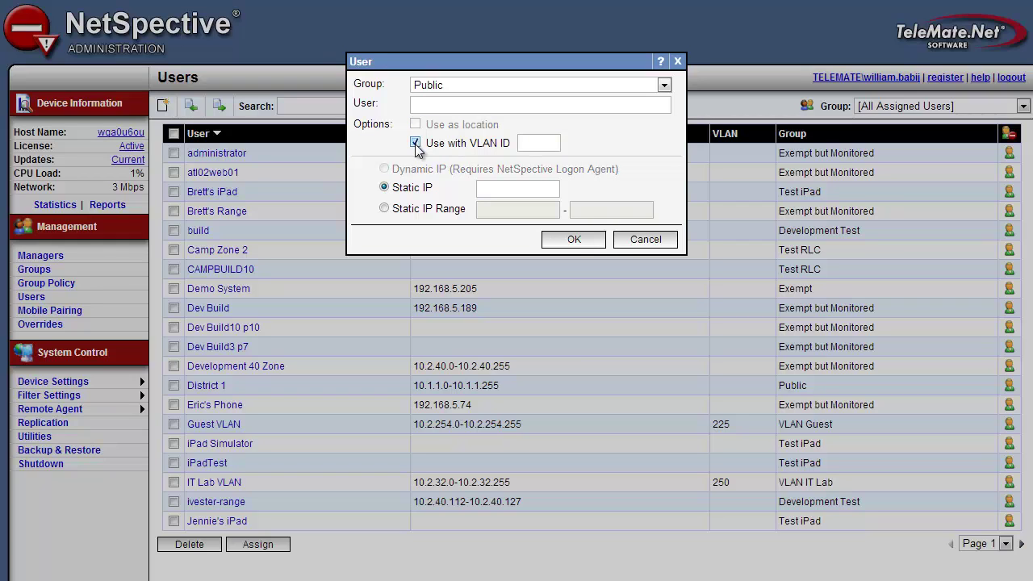
left_click(416, 144)
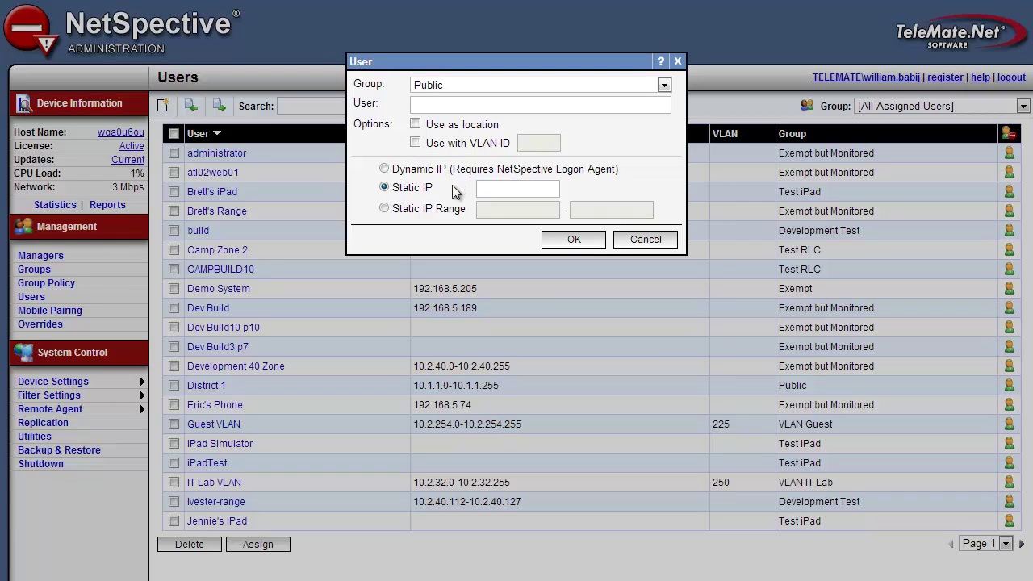
left_click(384, 209)
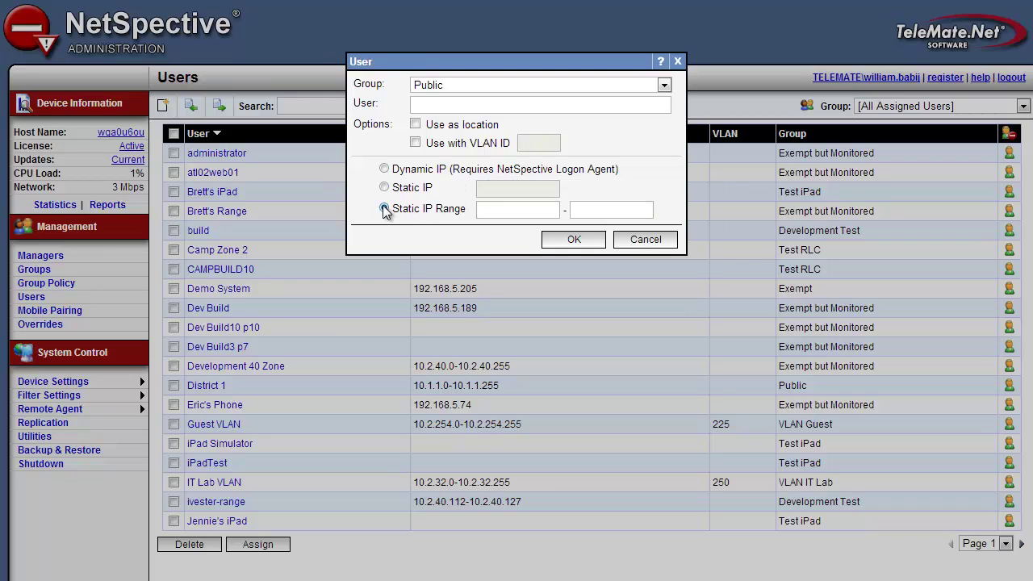
left_click(620, 240)
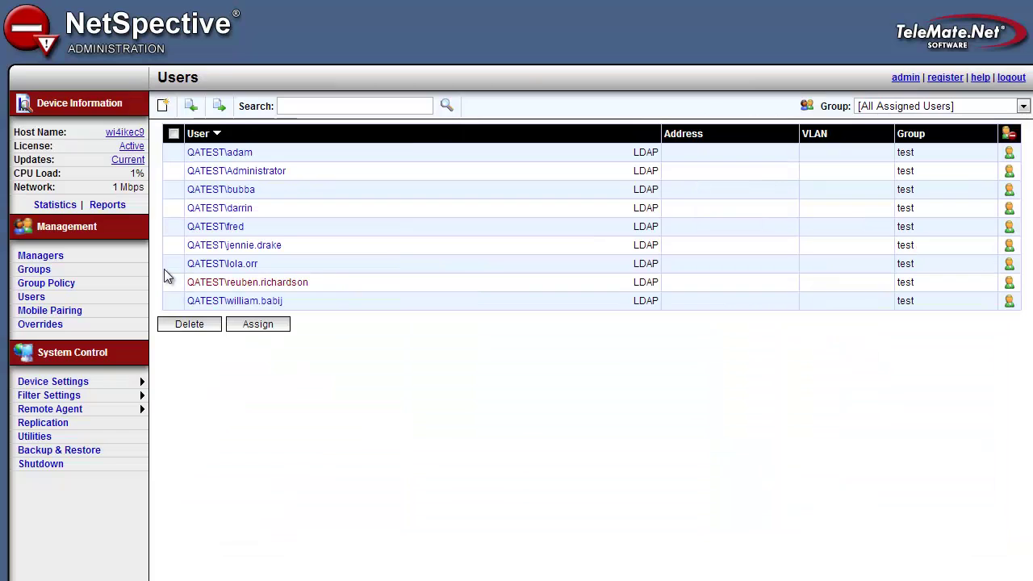
Open the Managers page and look through the managers defined for LDAP groups and LDAP users
left_click(129, 257)
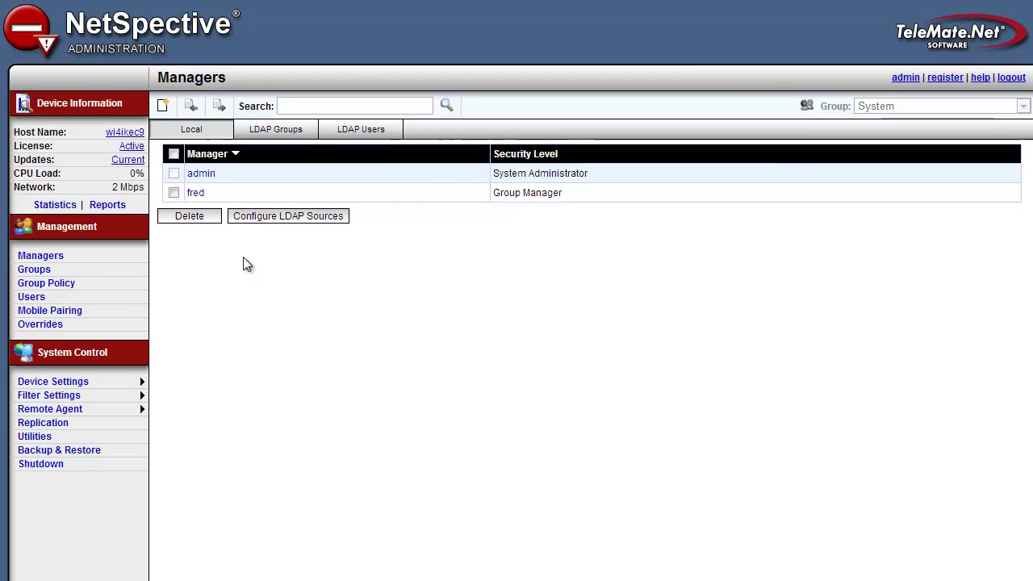
left_click(298, 135)
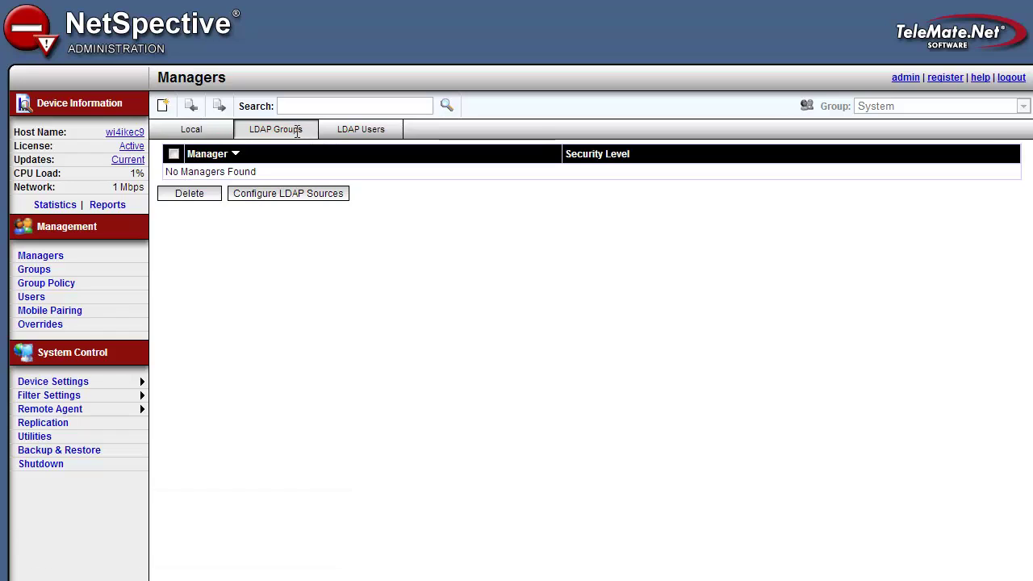
left_click(362, 136)
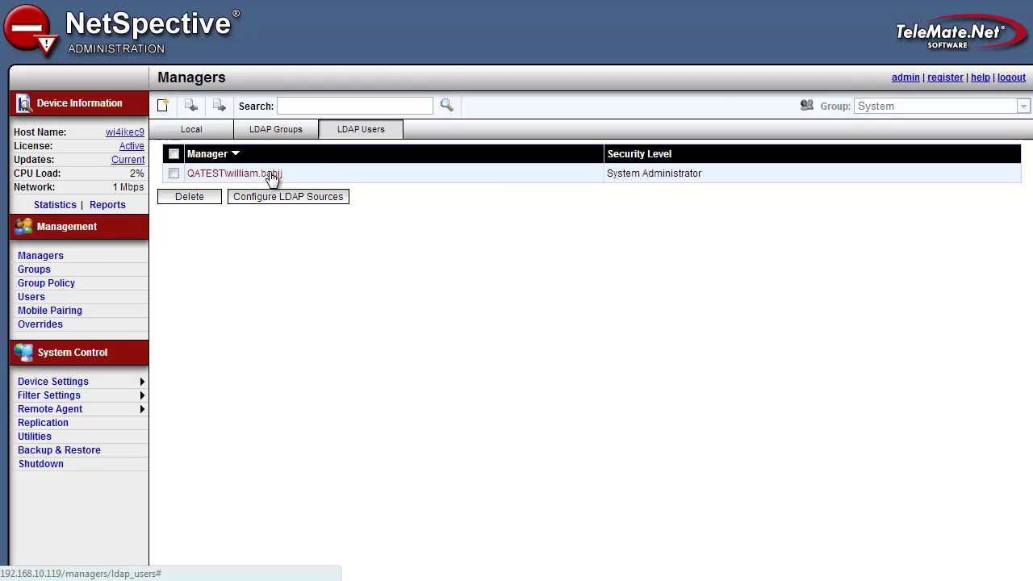
Set the listed LDAP user manager's security level to Group Manager and review the groups that can be managed
left_click(273, 175)
left_click(425, 82)
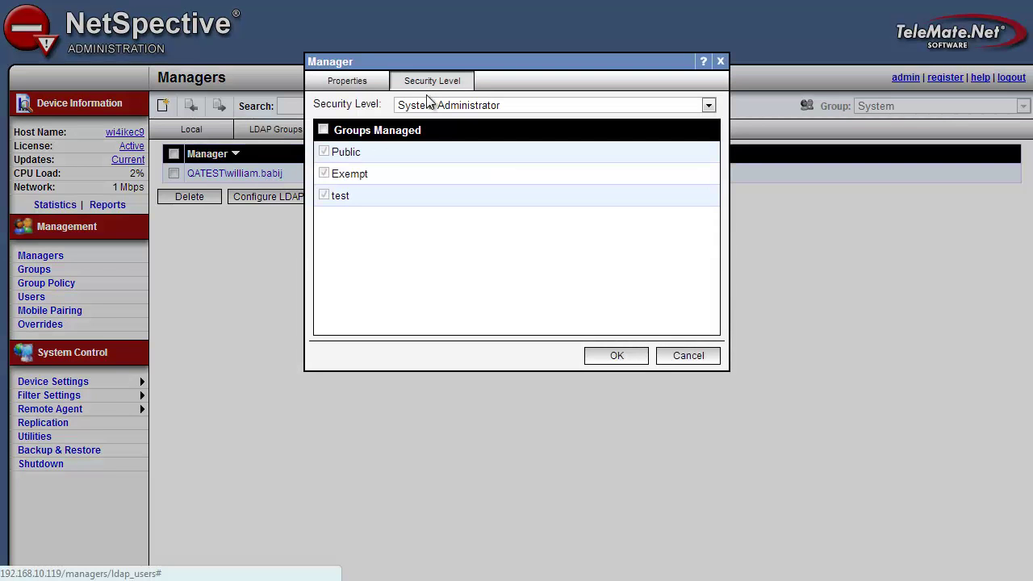
left_click(430, 105)
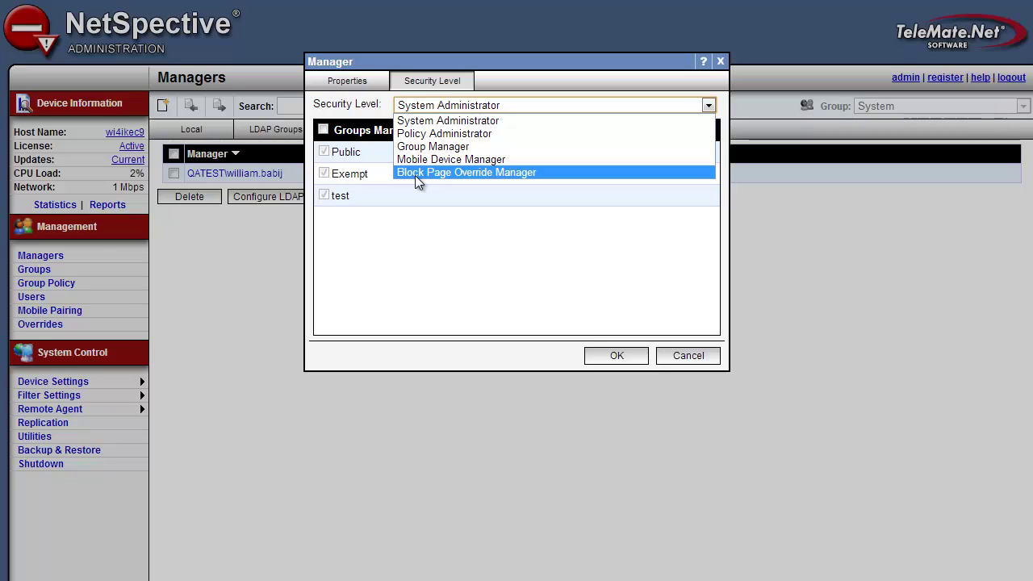
left_click(431, 147)
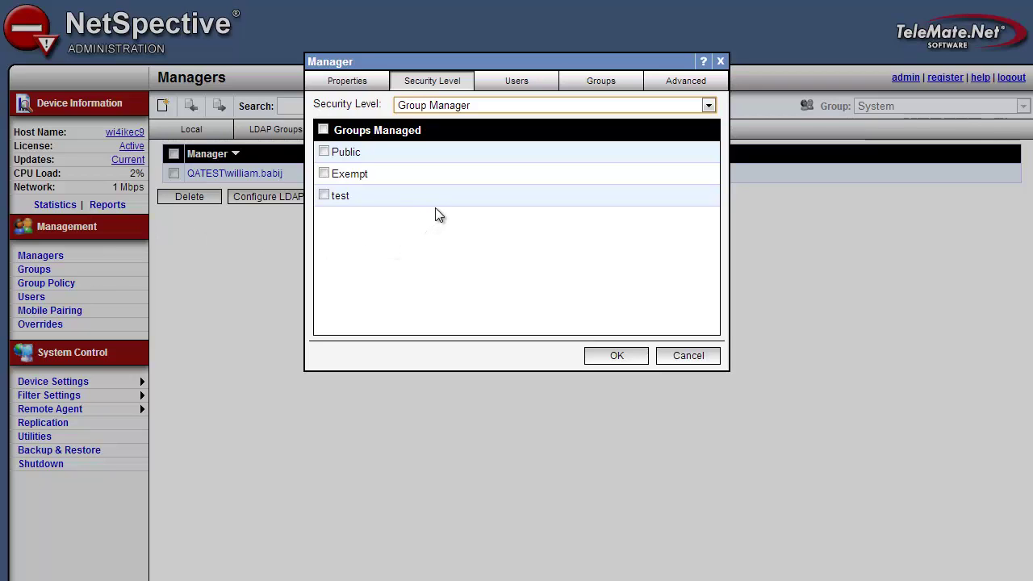
left_click(324, 195)
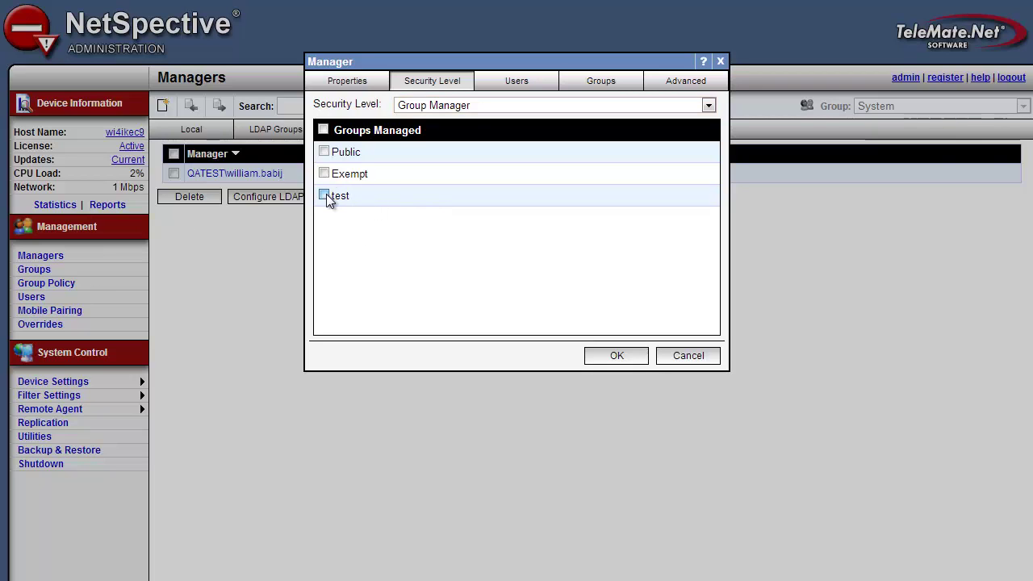
Review the manager's user access permissions and examine the District 1 IP partition's ranges
left_click(501, 91)
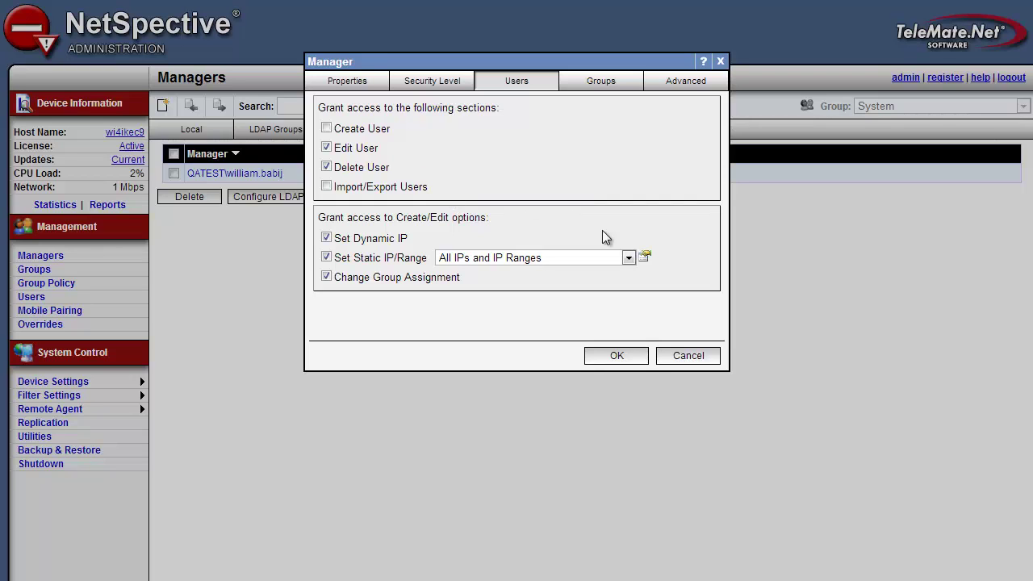
left_click(649, 254)
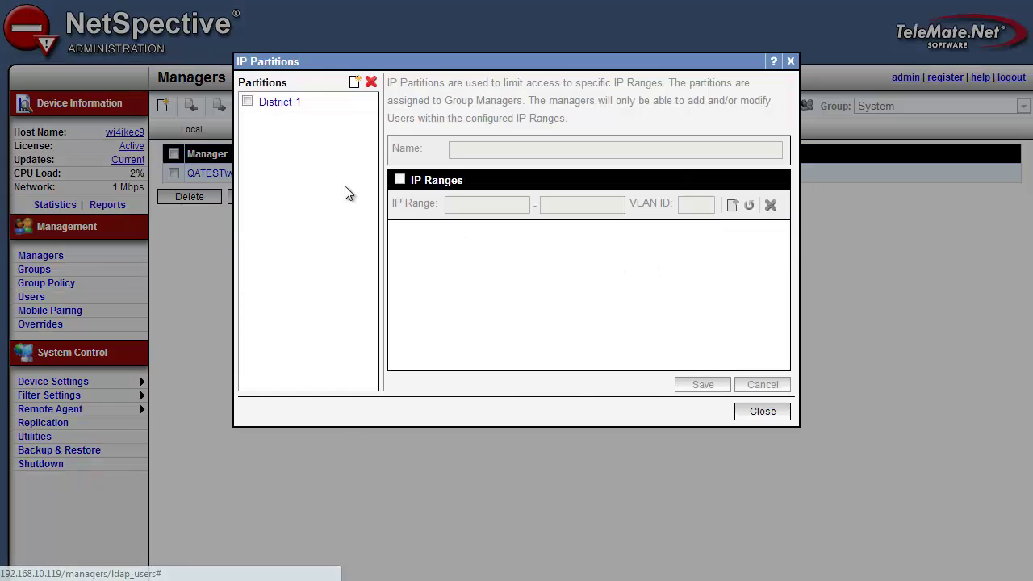
left_click(282, 103)
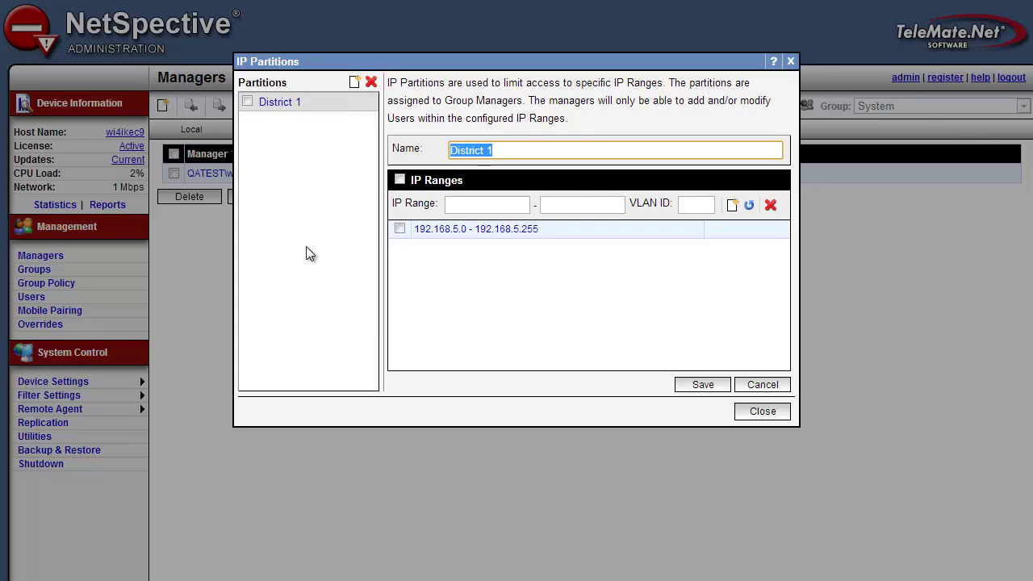
left_click(778, 413)
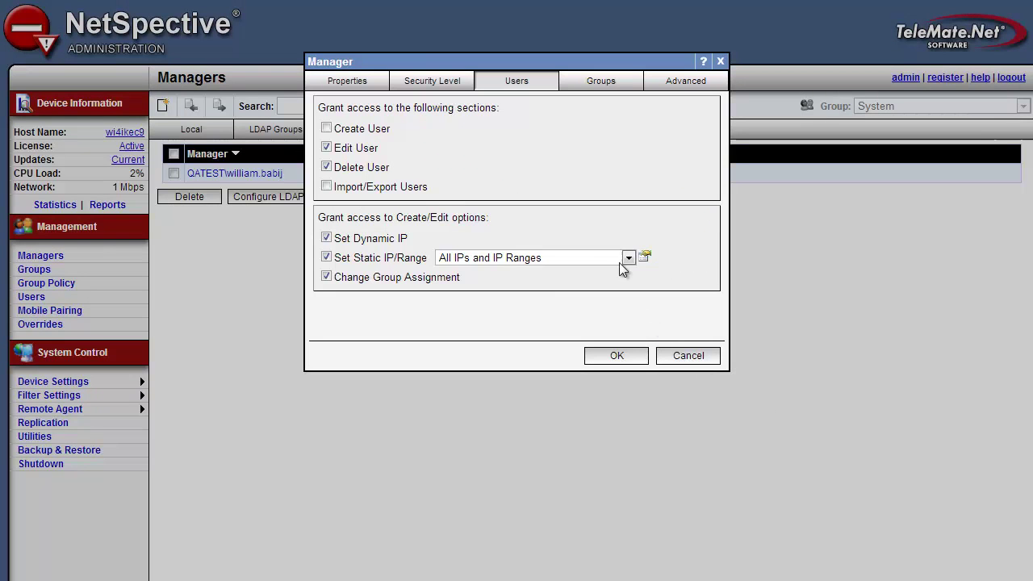
Review the manager's group permissions and block access to the Pornography category in Group Policy
left_click(602, 86)
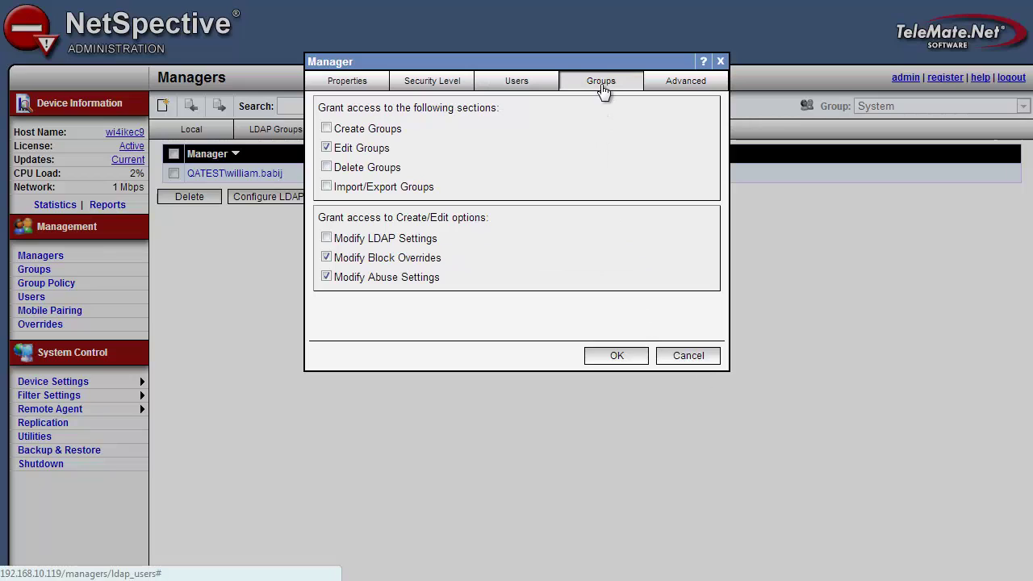
left_click(673, 86)
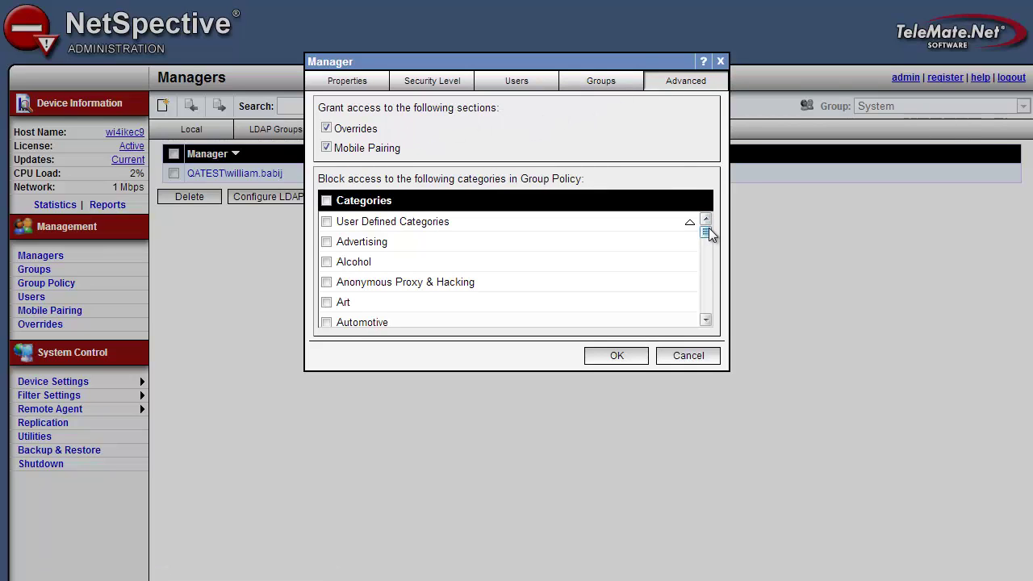
left_click_drag(705, 231, 699, 280)
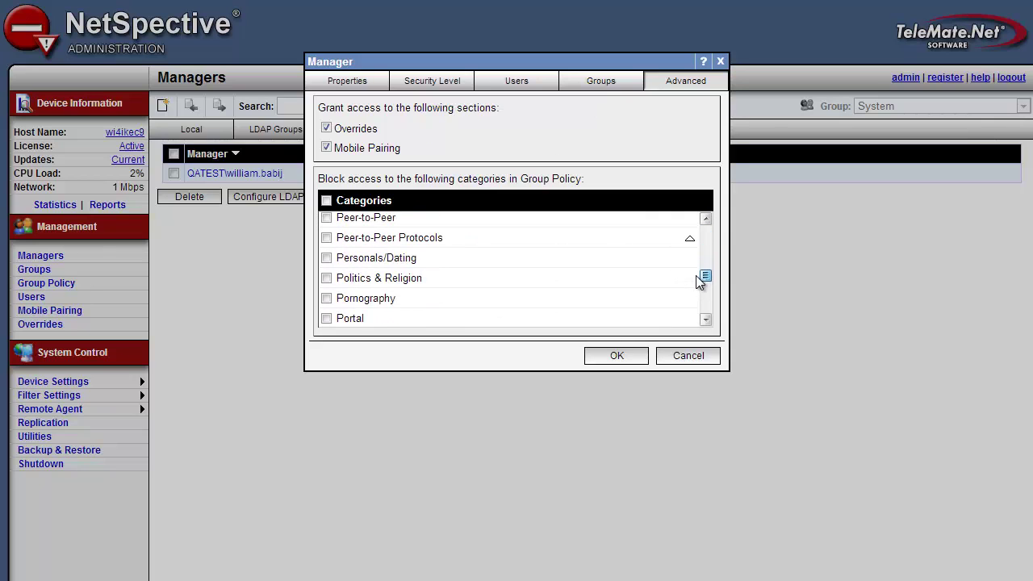
left_click(327, 299)
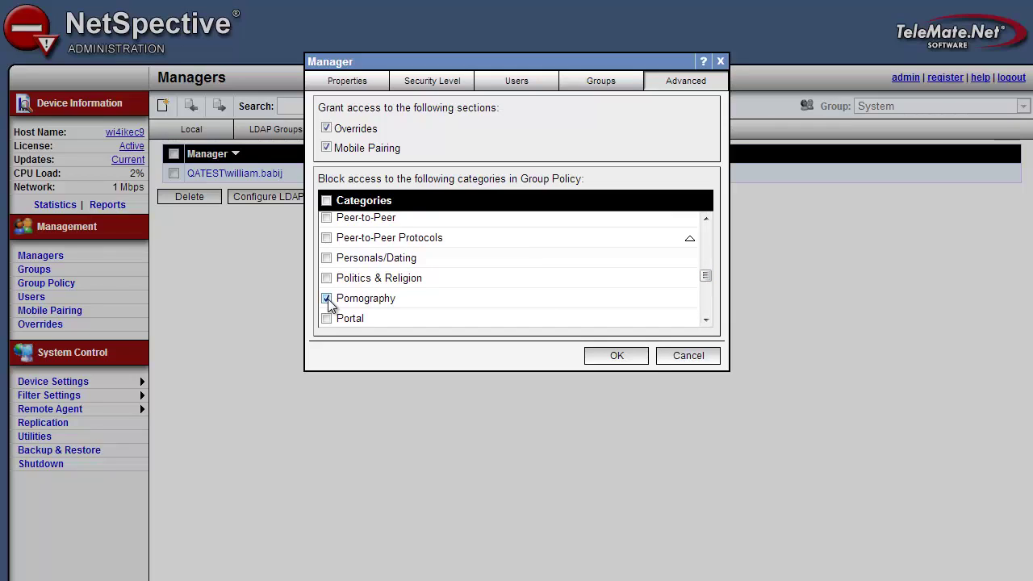